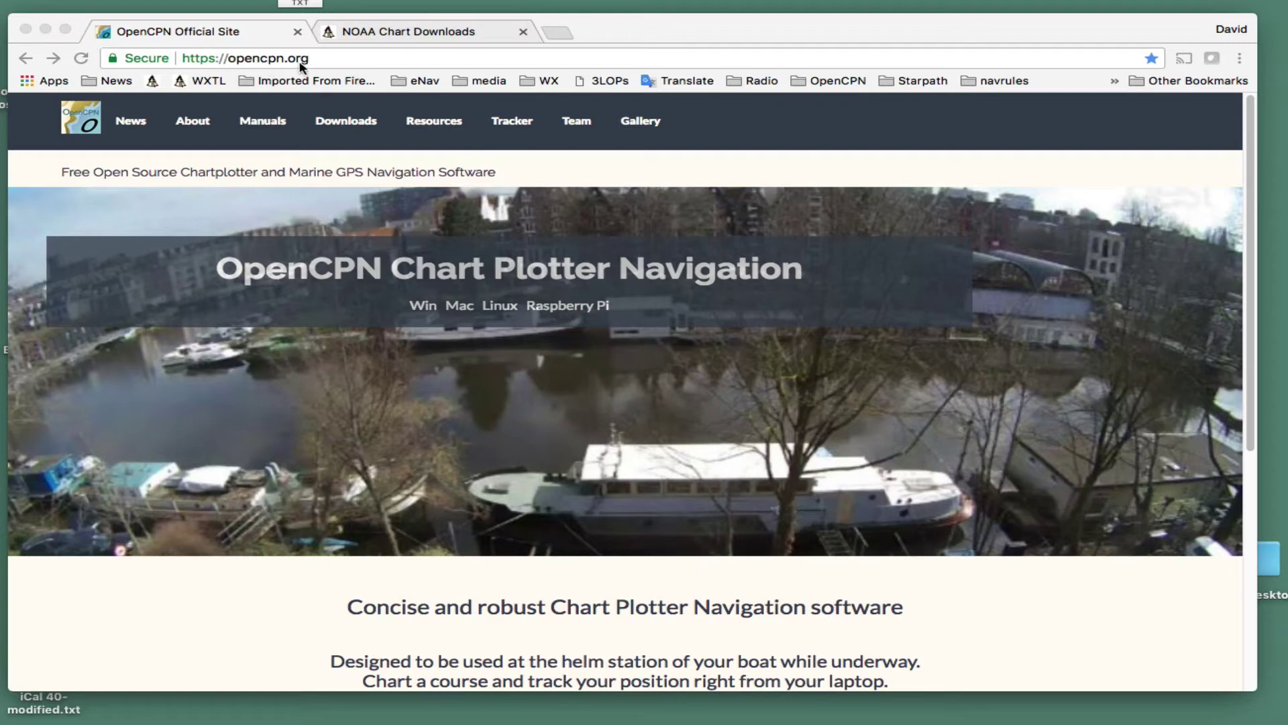
- Browse from Manuals to User Manual > CHARTS > Chart Downloader Tab and skim the page
{"action": "left_click", "coordinate": [261, 124]}
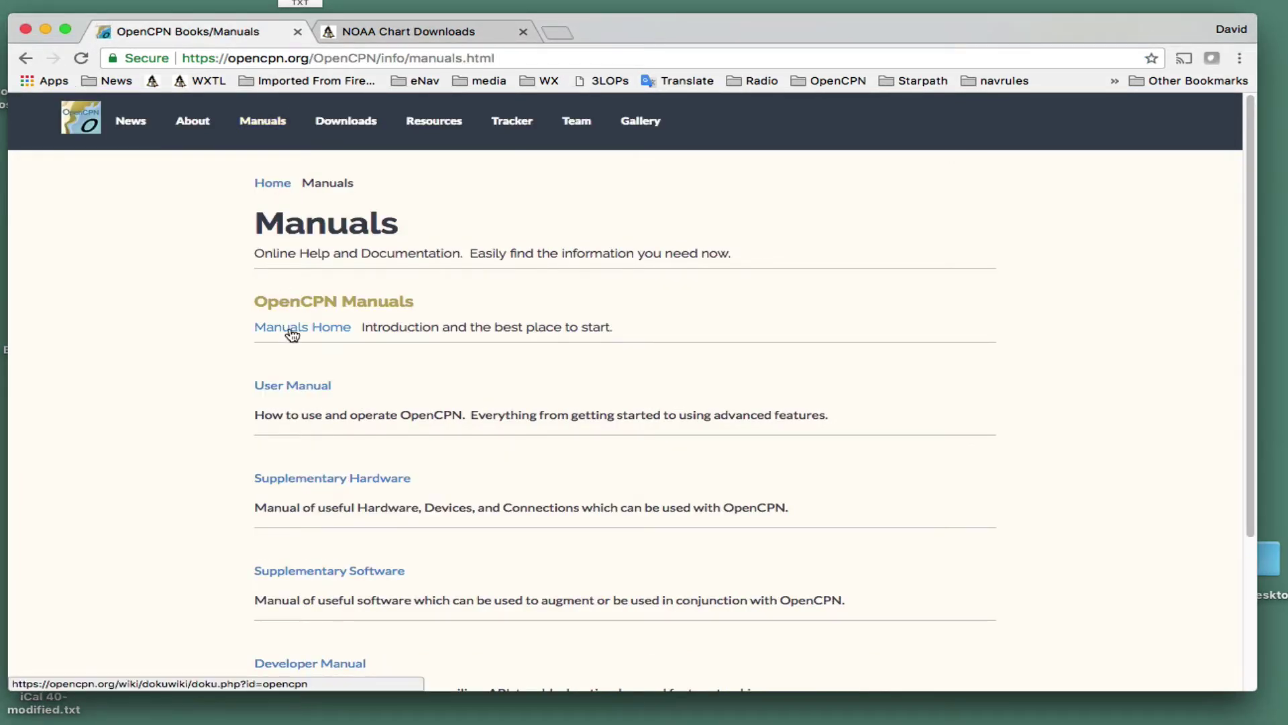
{"action": "left_click", "coordinate": [273, 388]}
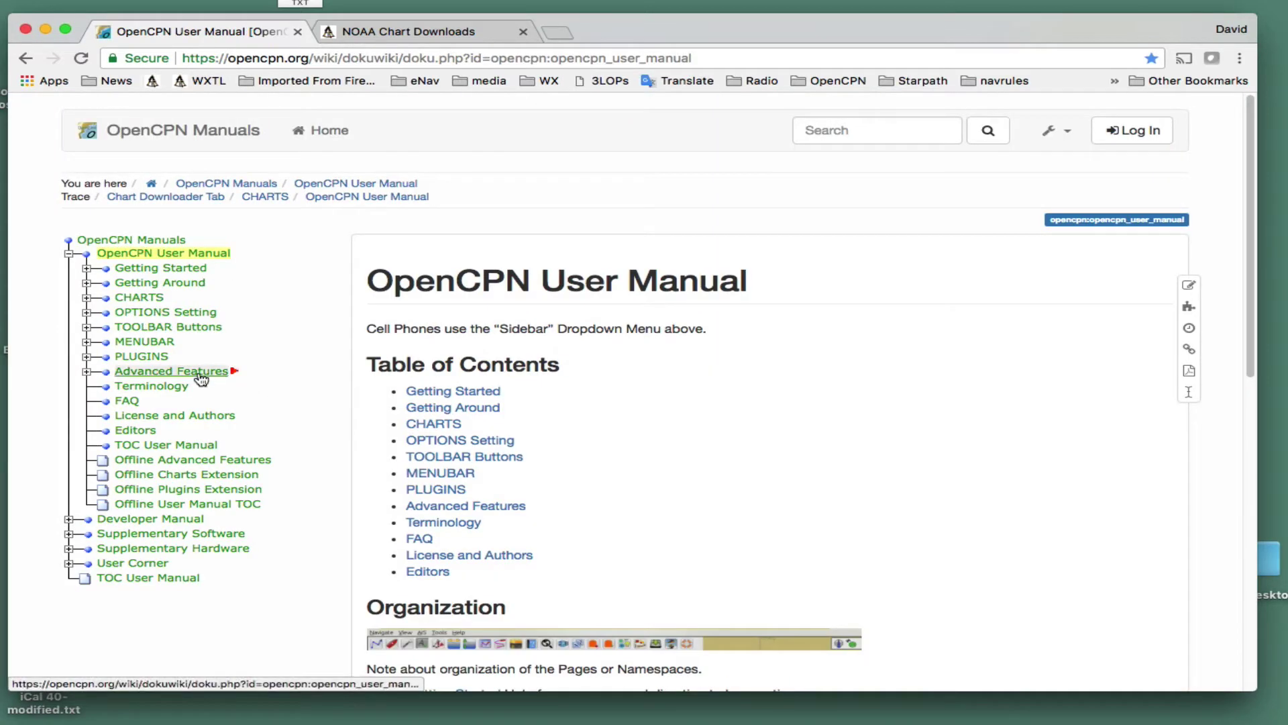
{"action": "left_click", "coordinate": [140, 297]}
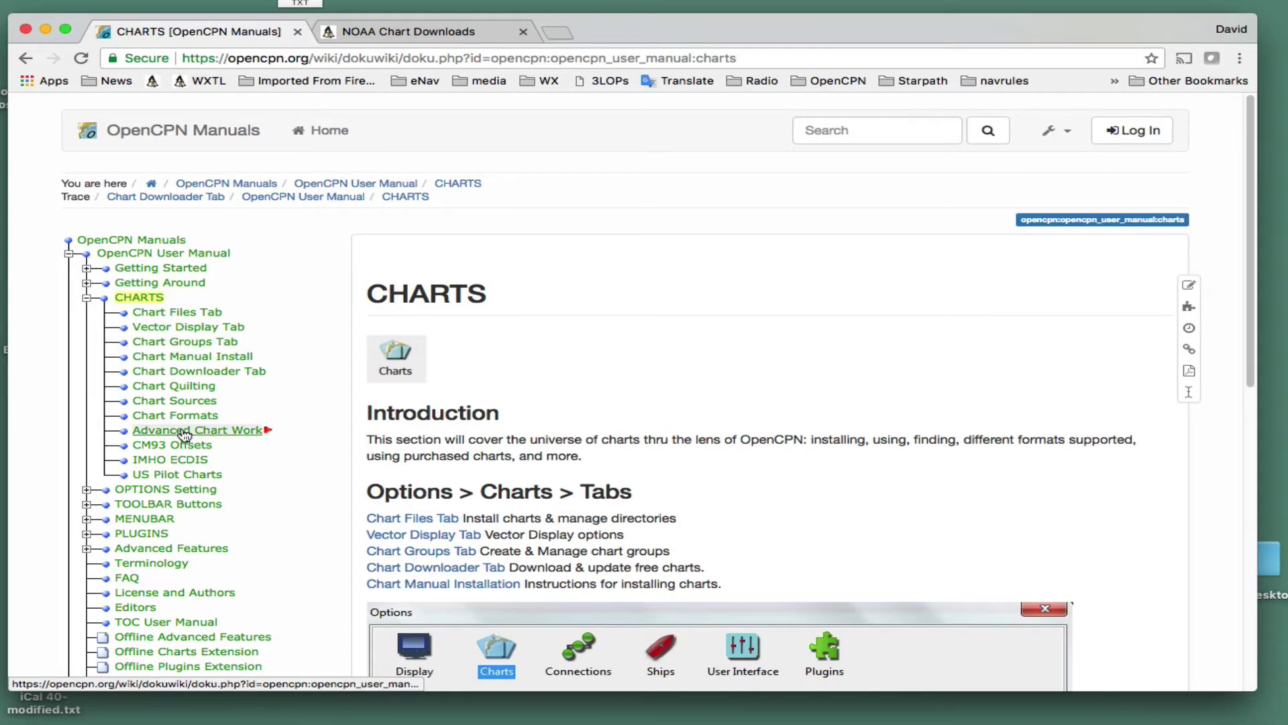
{"action": "left_click", "coordinate": [199, 376]}
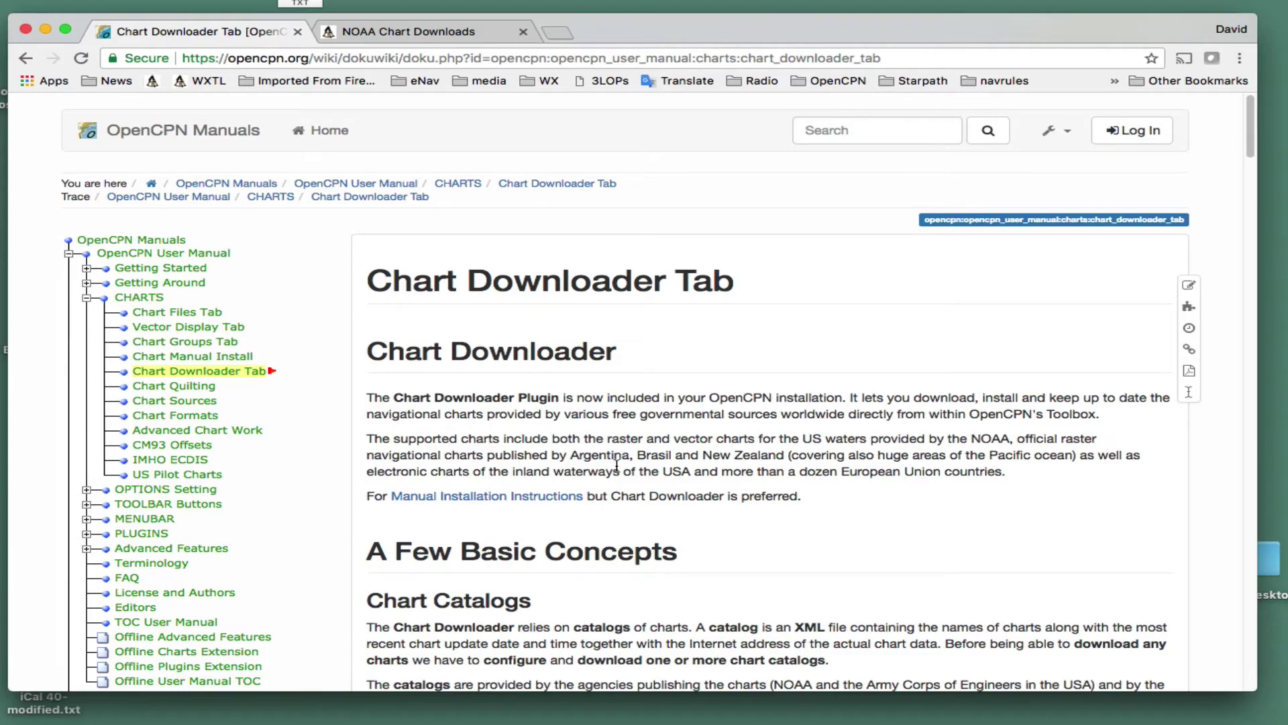
{"action": "scroll", "coordinate": [617, 477], "scroll_direction": "down", "scroll_amount": 20}
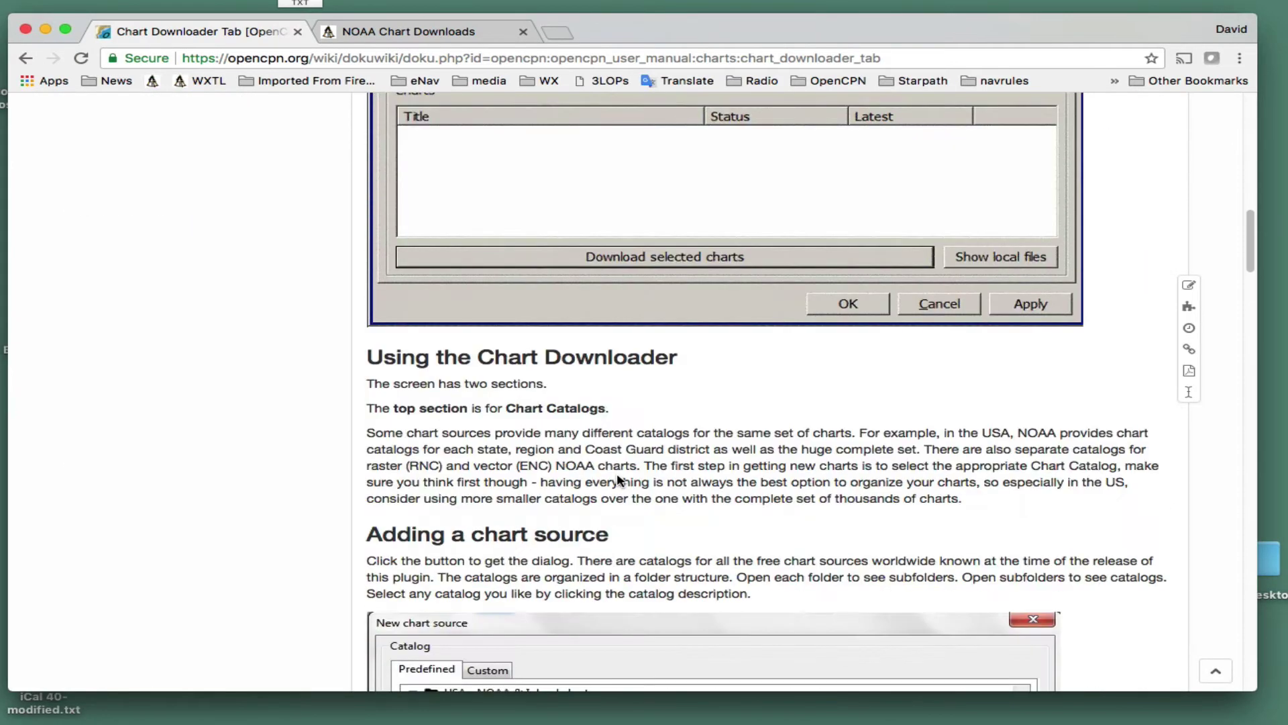
{"action": "scroll", "coordinate": [619, 481], "scroll_direction": "up", "scroll_amount": 20}
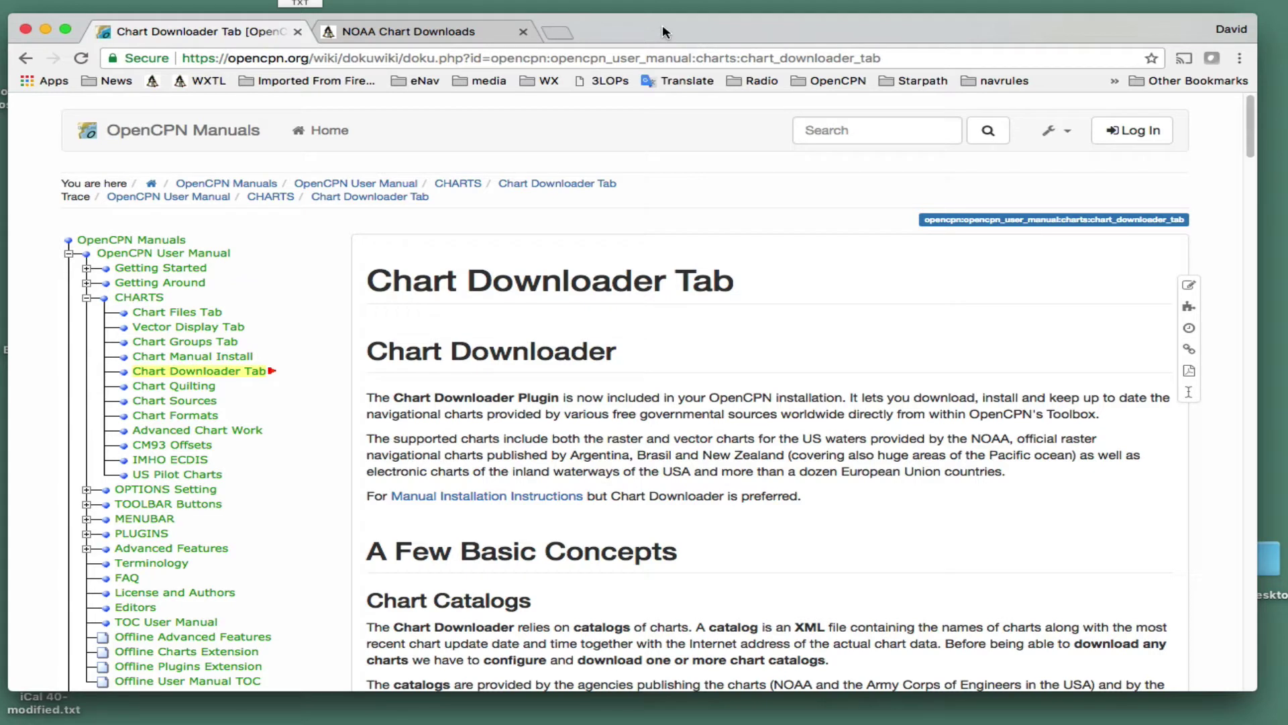
- Bring OpenCPN forward and pan and zoom the Pacific chart toward Hawaii and the US west coast
{"action": "key", "text": "super+Tab"}
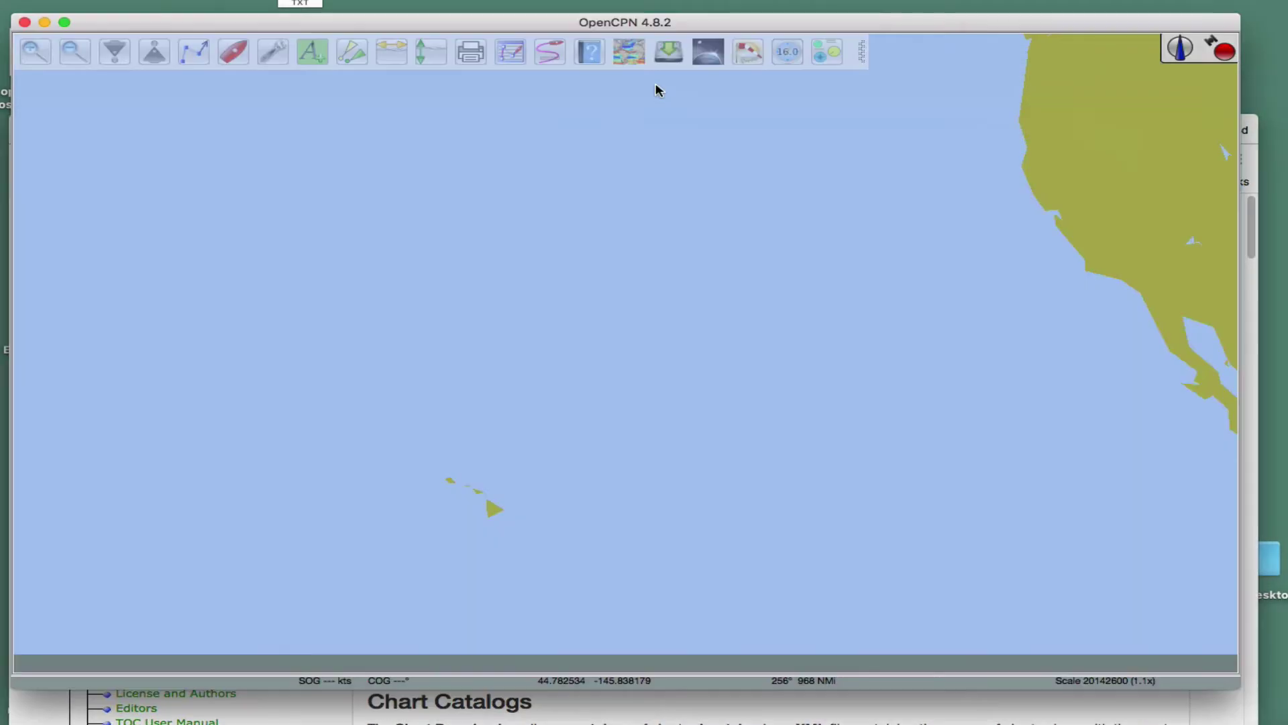
{"action": "left_click_drag", "start_coordinate": [621, 456], "coordinate": [698, 288]}
{"action": "scroll", "coordinate": [635, 351], "scroll_direction": "down", "scroll_amount": 3}
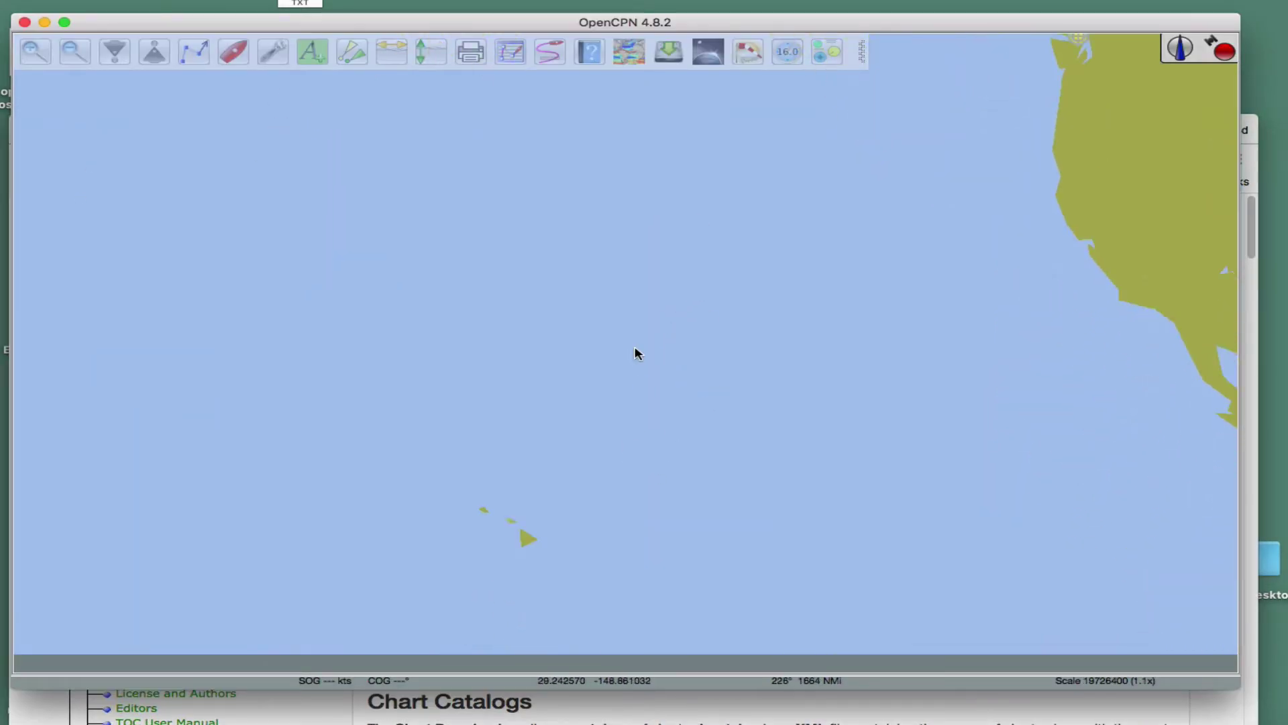
{"action": "scroll", "coordinate": [641, 369], "scroll_direction": "up", "scroll_amount": 4}
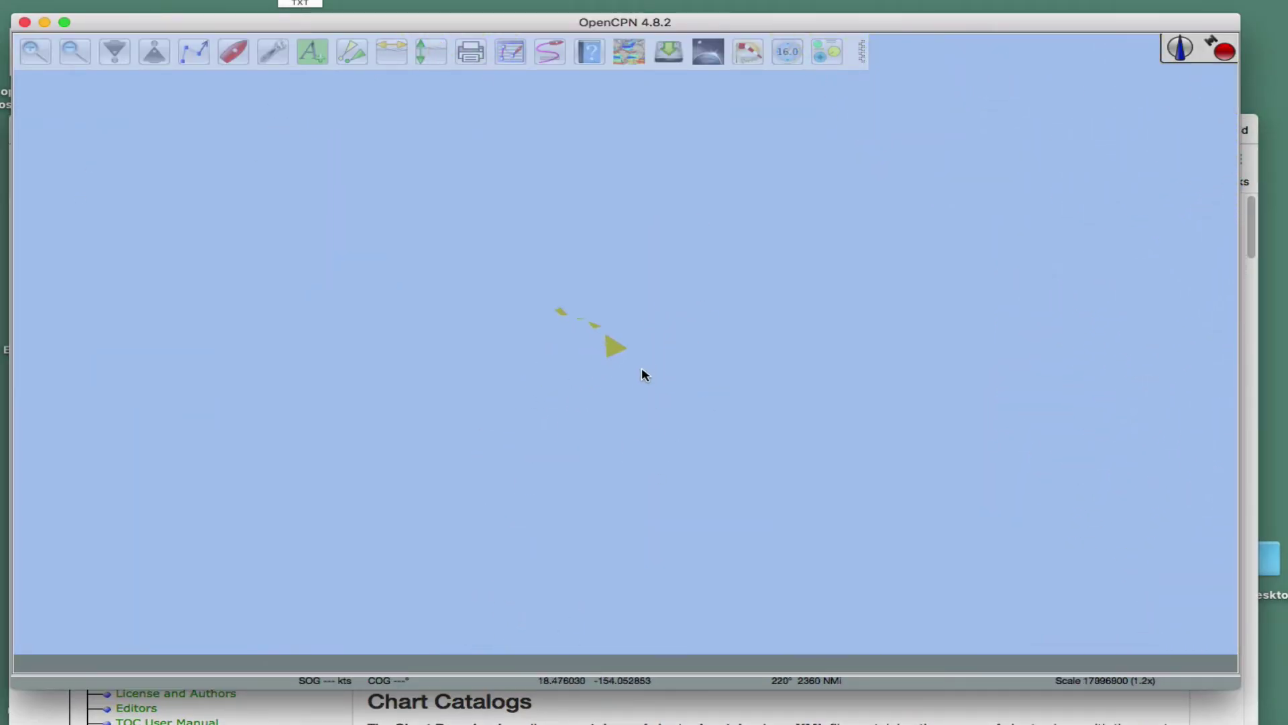
{"action": "scroll", "coordinate": [640, 378], "scroll_direction": "down", "scroll_amount": 5}
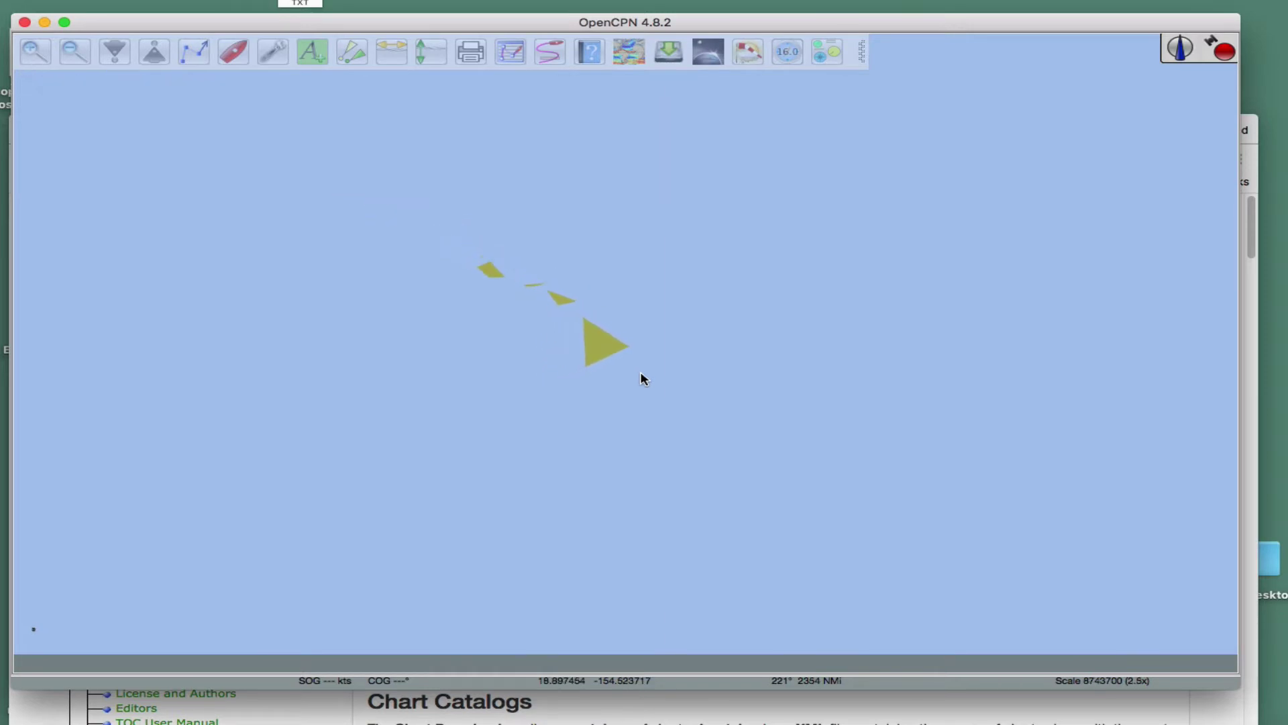
{"action": "key", "text": "Up"}
{"action": "key", "text": "Right"}
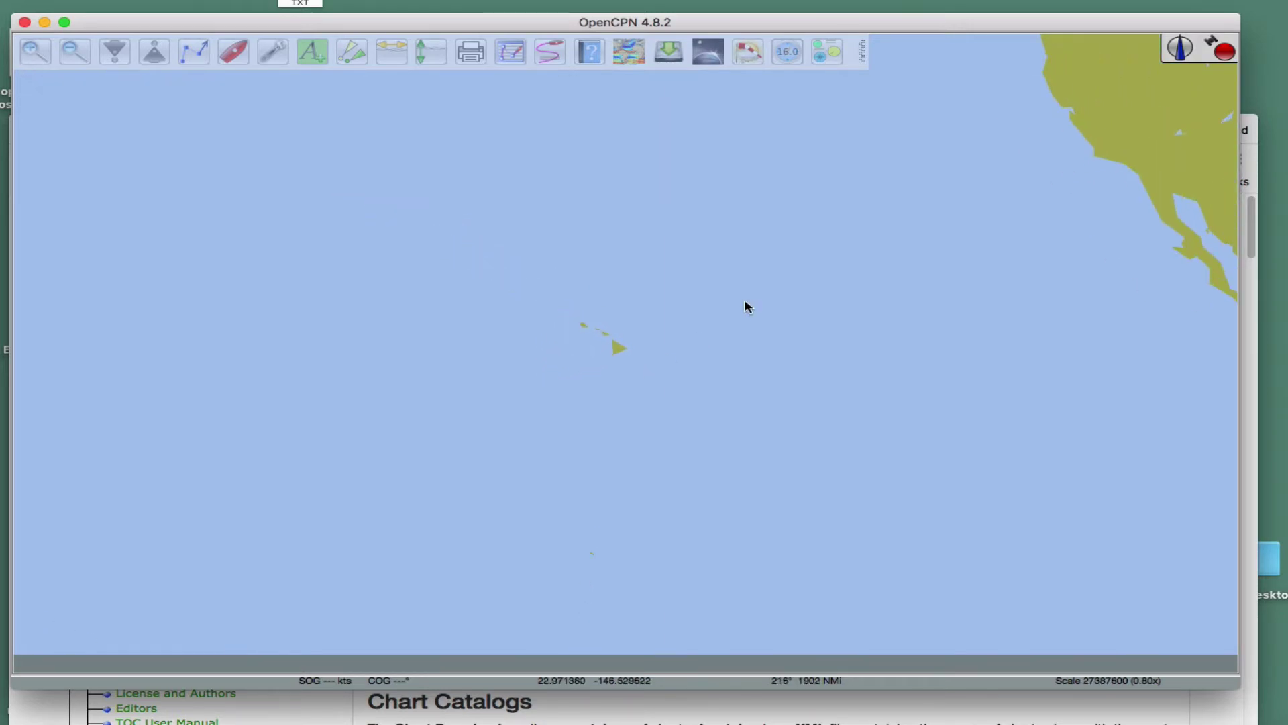
- Pan back and zoom in so the Hawaiian Islands sit centred on the chart
{"action": "scroll", "coordinate": [834, 295], "scroll_direction": "up", "scroll_amount": 1}
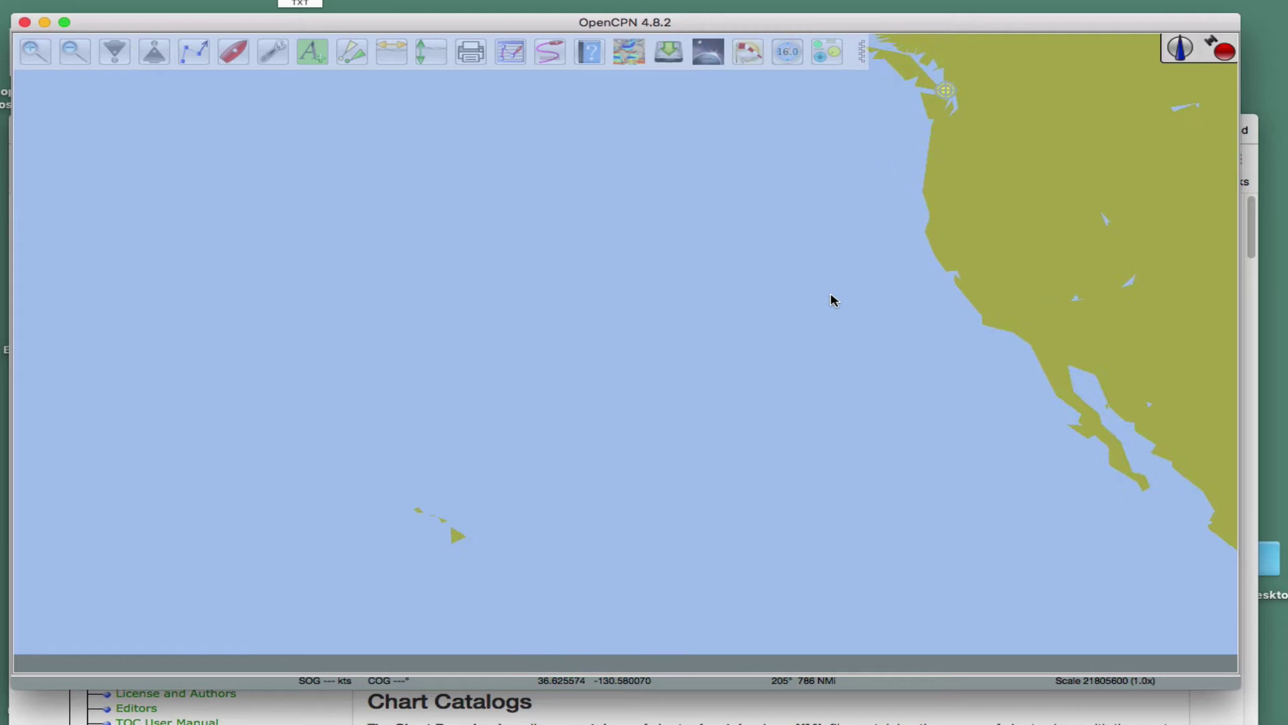
{"action": "key", "text": "Down"}
{"action": "key", "text": "Left"}
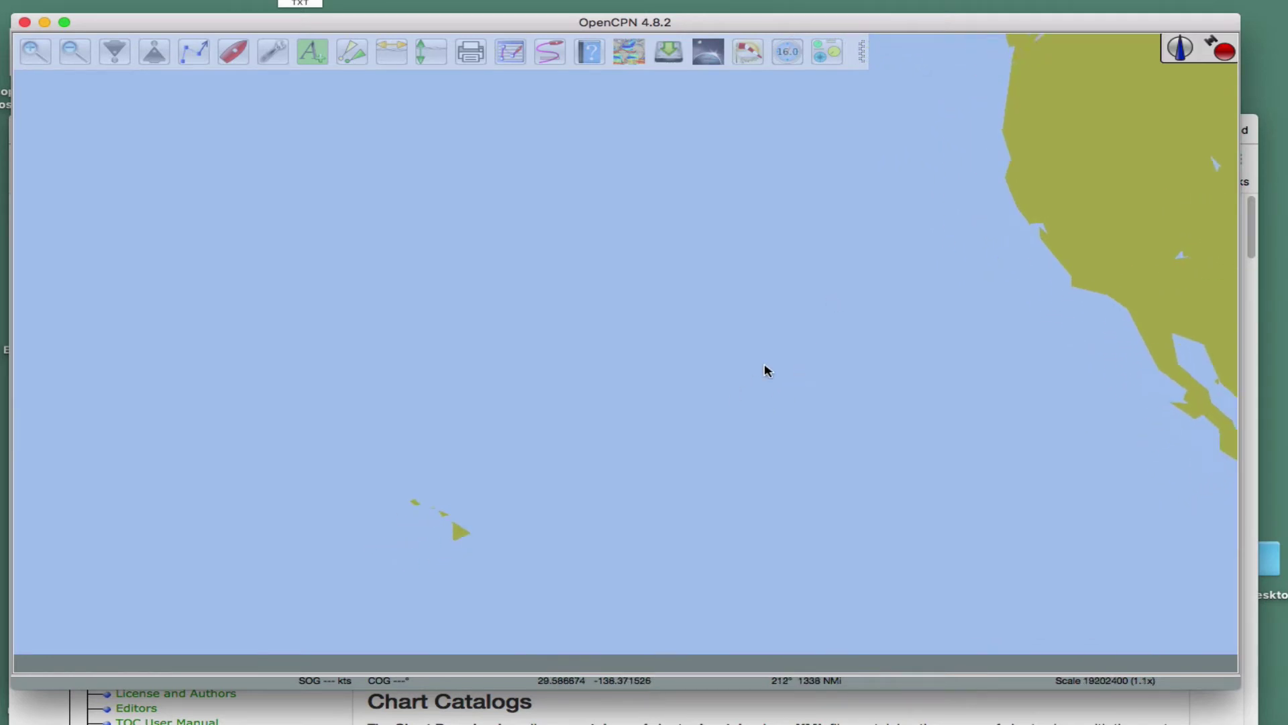
{"action": "scroll", "coordinate": [480, 489], "scroll_direction": "up", "scroll_amount": 1}
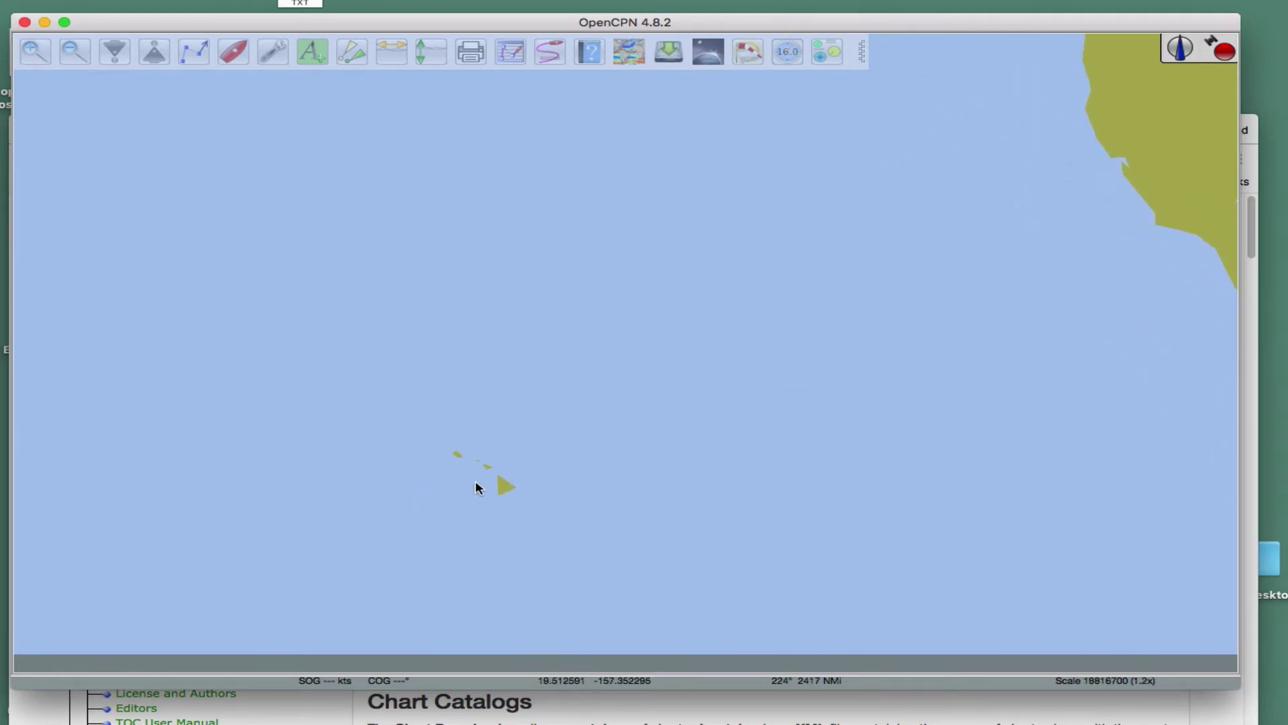
{"action": "left_click_drag", "start_coordinate": [503, 491], "coordinate": [613, 362]}
{"action": "scroll", "coordinate": [648, 426], "scroll_direction": "up", "scroll_amount": 2}
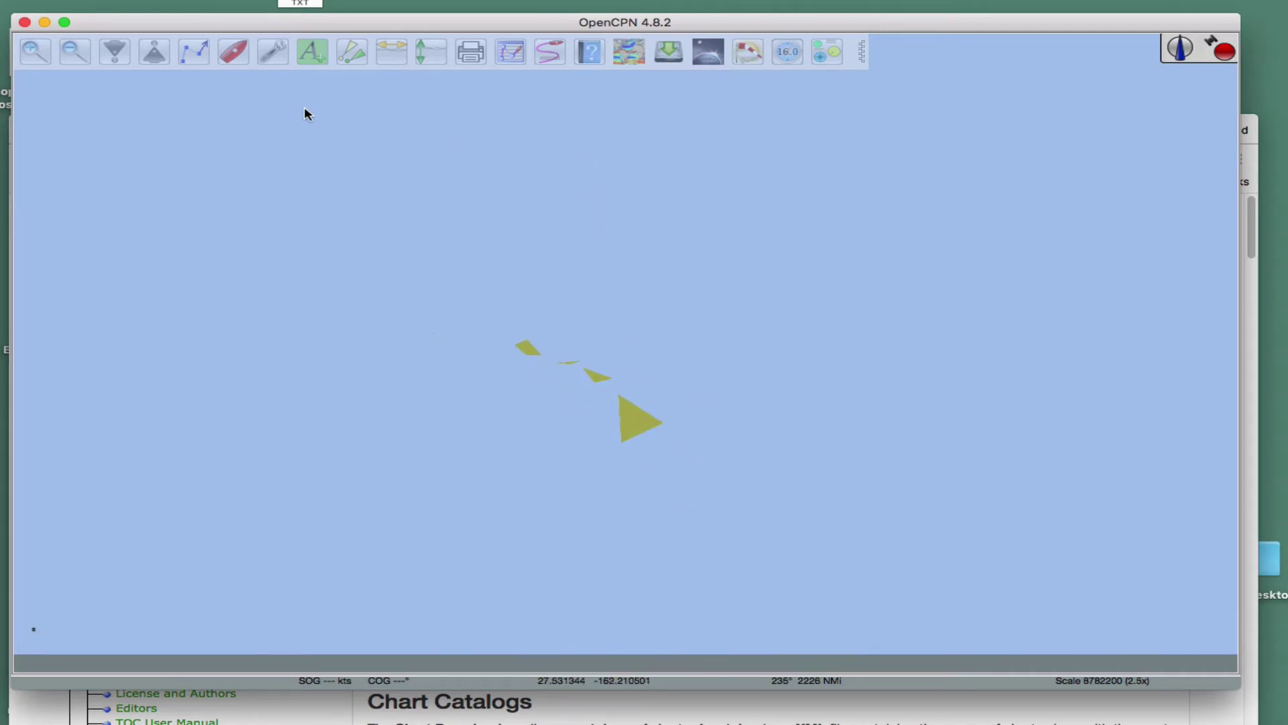
- In Options > Plugins, expand the ChartDownloader 1.3 entry to show its description
{"action": "left_click", "coordinate": [273, 52]}
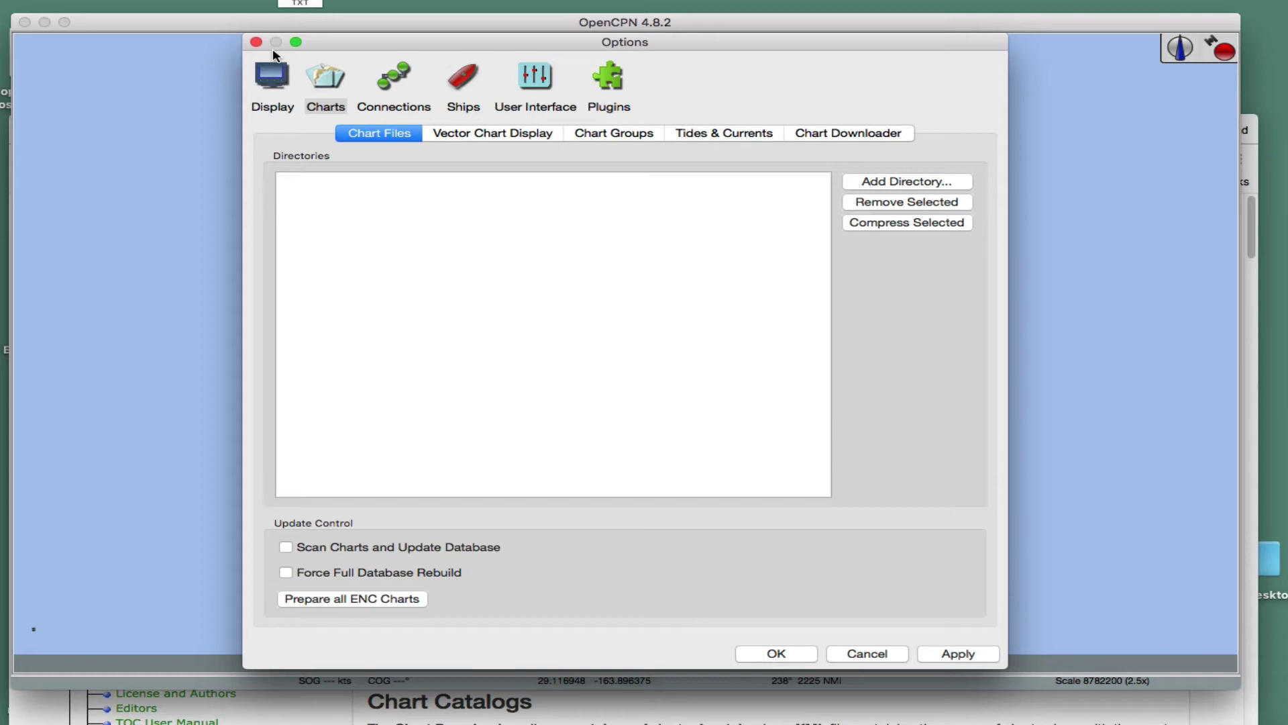
{"action": "left_click", "coordinate": [616, 85]}
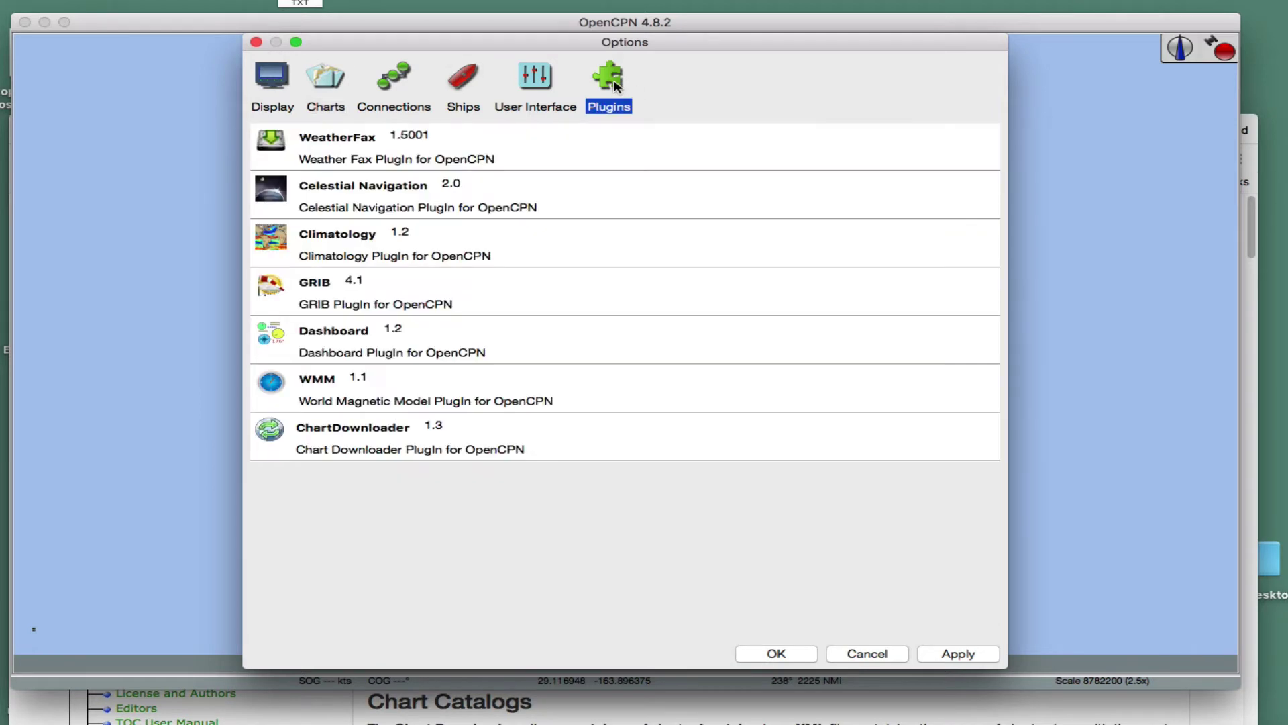
{"action": "left_click", "coordinate": [307, 431]}
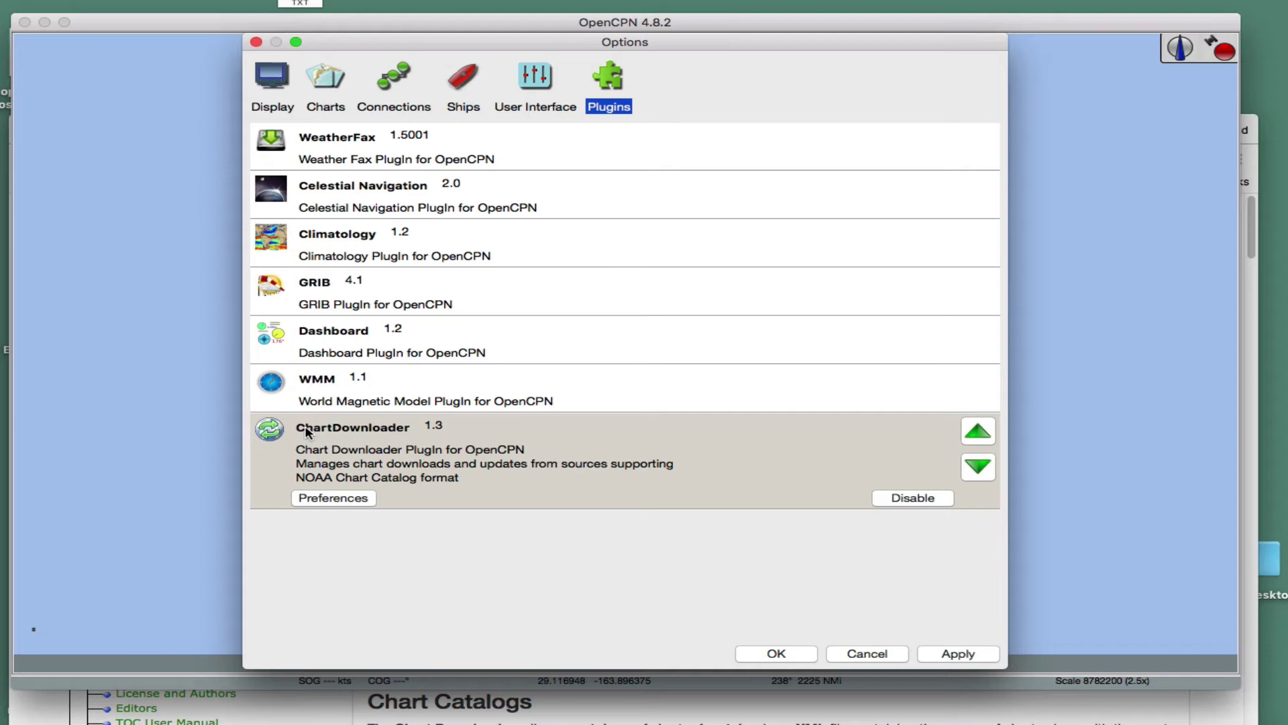
{"action": "left_click", "coordinate": [329, 502]}
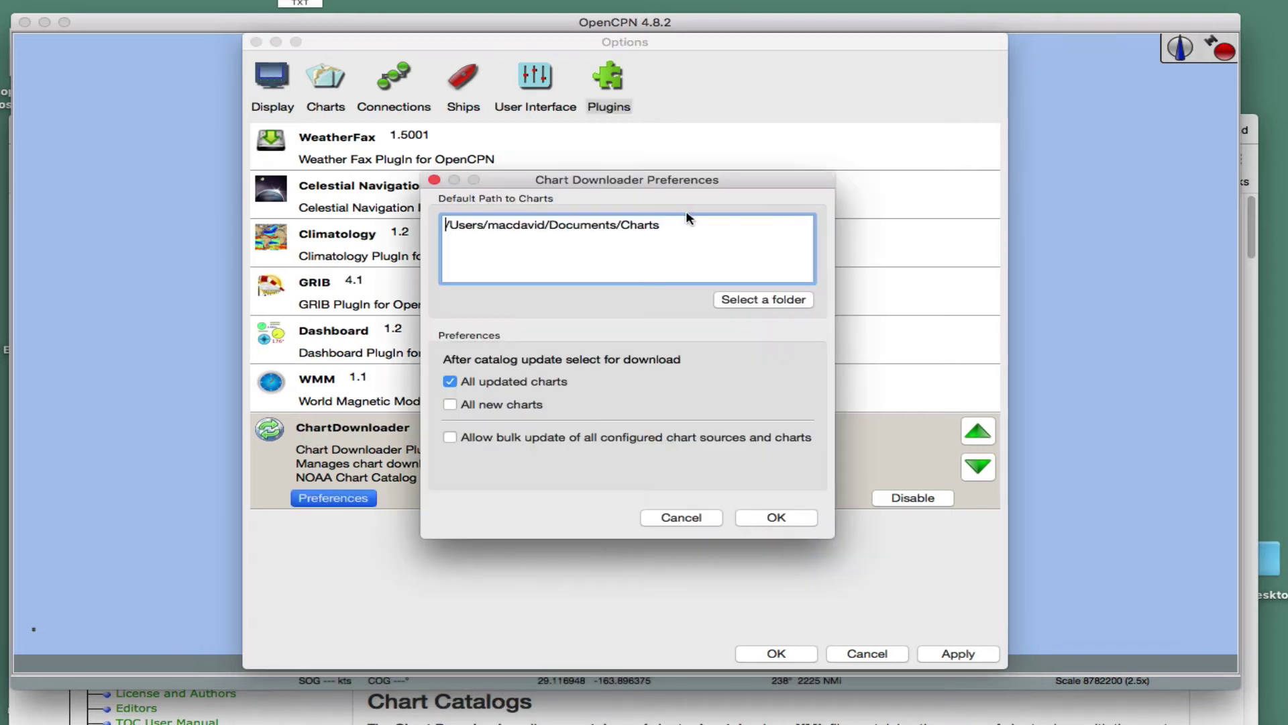
{"action": "left_click_drag", "start_coordinate": [654, 224], "coordinate": [375, 218]}
{"action": "left_click", "coordinate": [587, 253]}
{"action": "left_click_drag", "start_coordinate": [622, 225], "coordinate": [674, 225]}
{"action": "left_click", "coordinate": [675, 250]}
{"action": "left_click_drag", "start_coordinate": [622, 226], "coordinate": [728, 232]}
{"action": "left_click", "coordinate": [687, 248]}
{"action": "left_click_drag", "start_coordinate": [622, 226], "coordinate": [679, 228]}
{"action": "left_click", "coordinate": [681, 258]}
{"action": "left_click", "coordinate": [770, 516]}
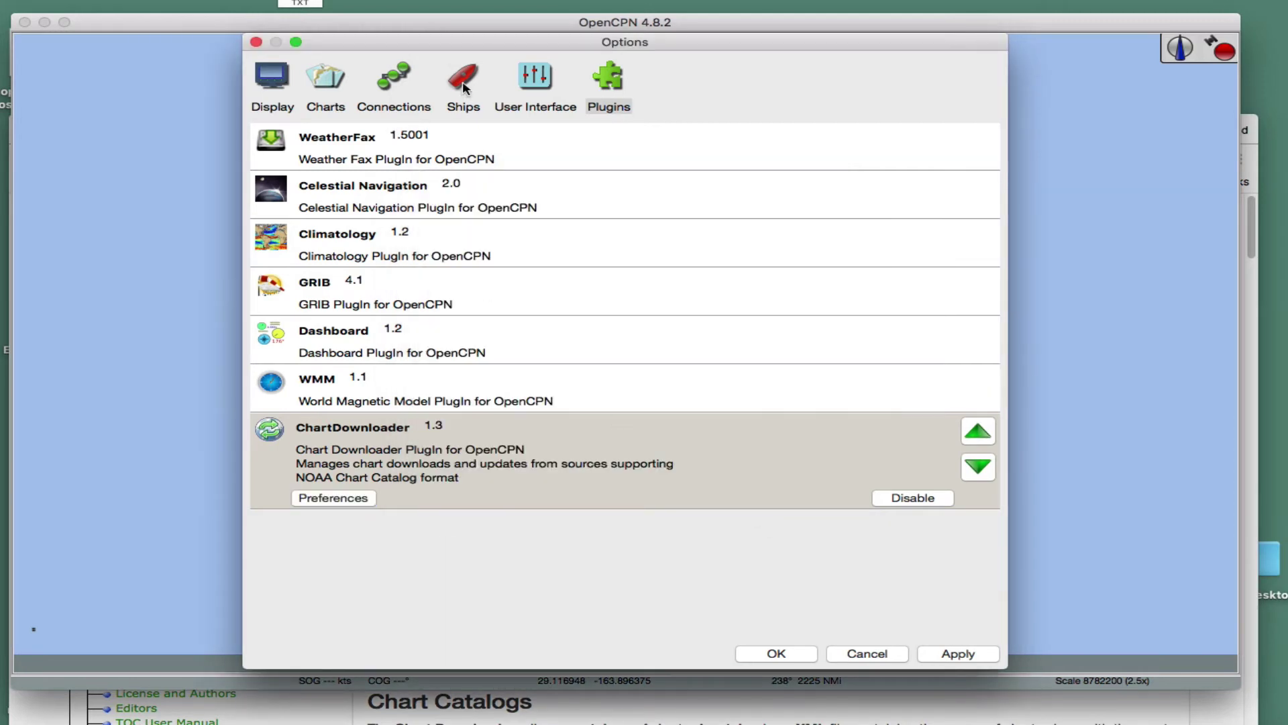
- In Options > Charts > Chart Downloader, add the All GSHHG basemaps catalog from the GSHHG basemap group
{"action": "left_click", "coordinate": [329, 80]}
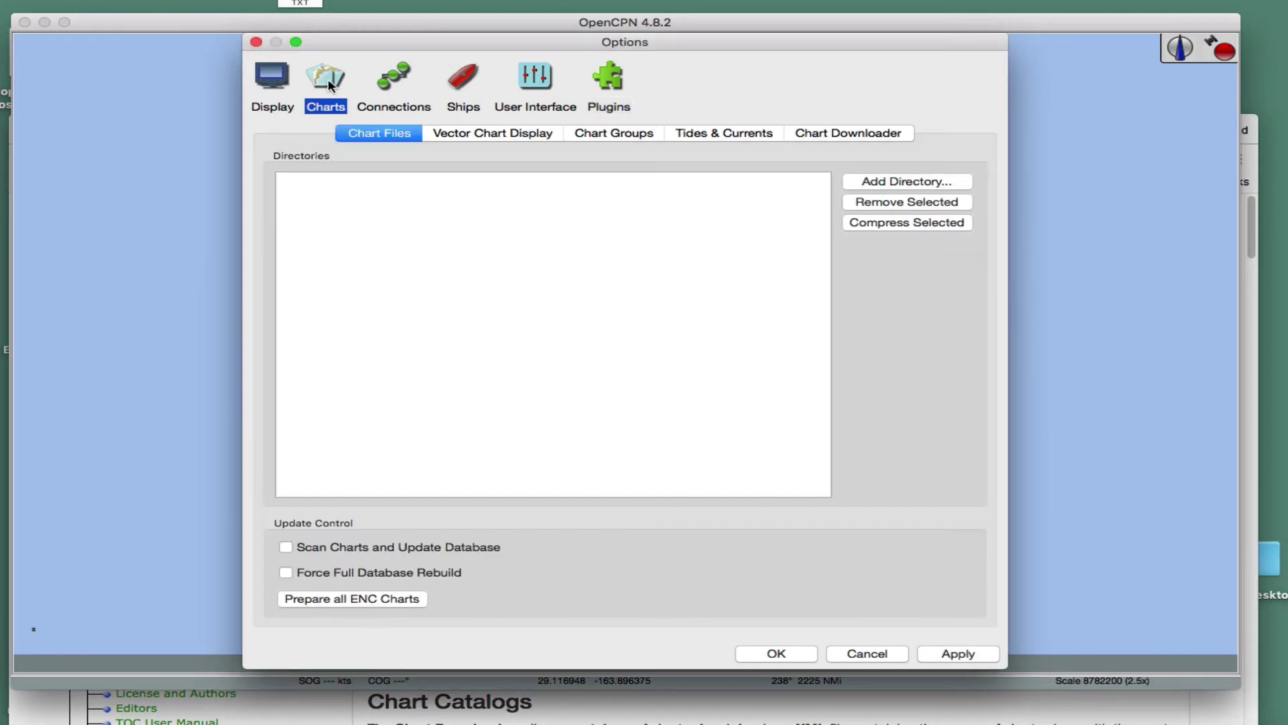
{"action": "left_click", "coordinate": [840, 137]}
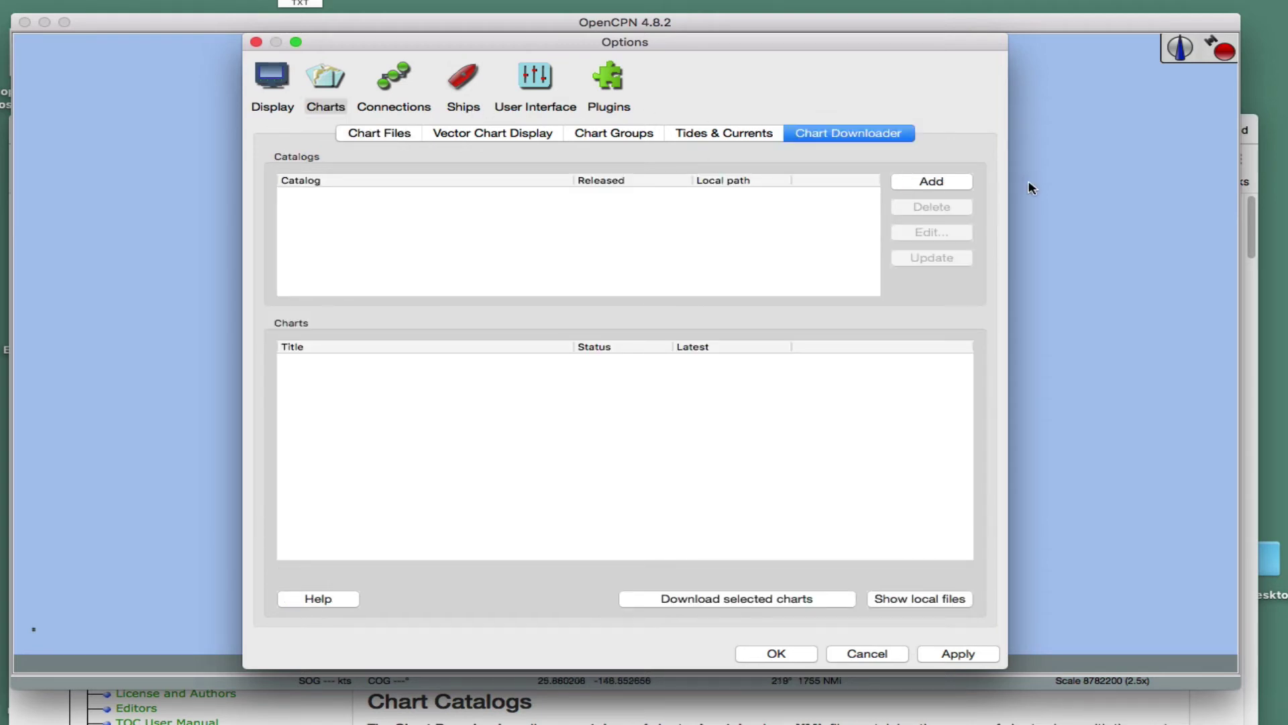
{"action": "left_click", "coordinate": [933, 182]}
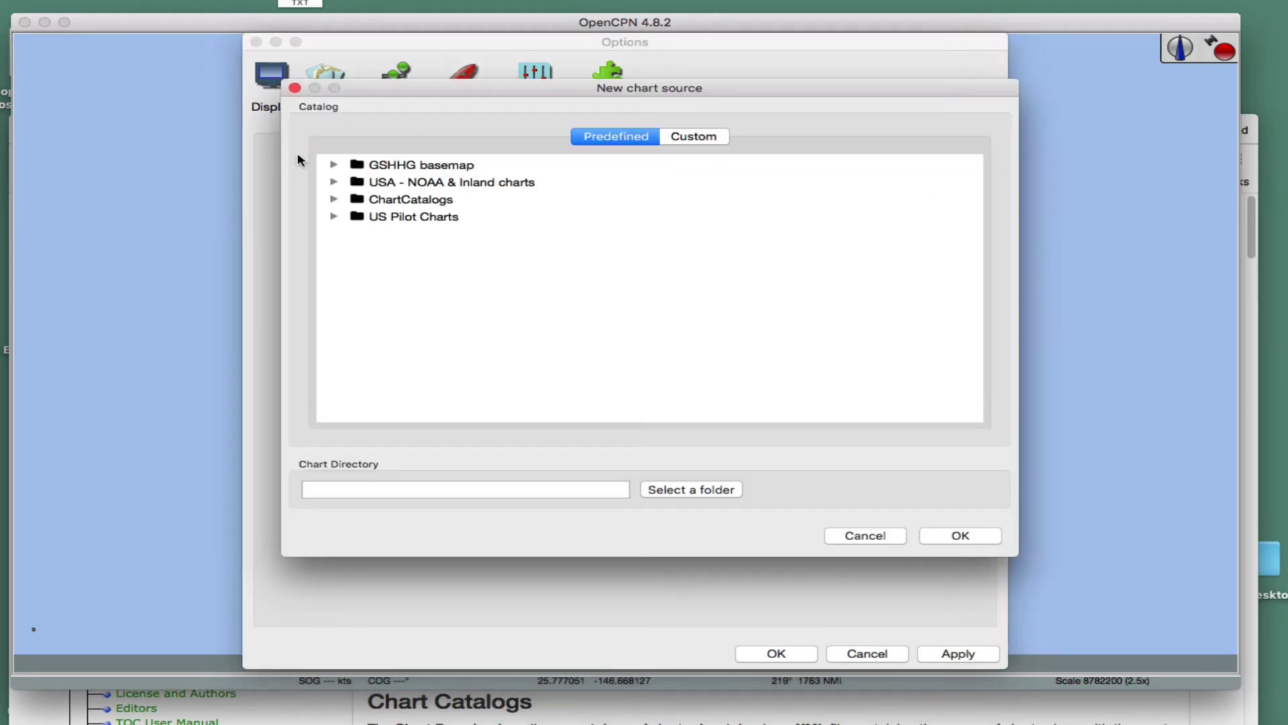
{"action": "left_click", "coordinate": [333, 164]}
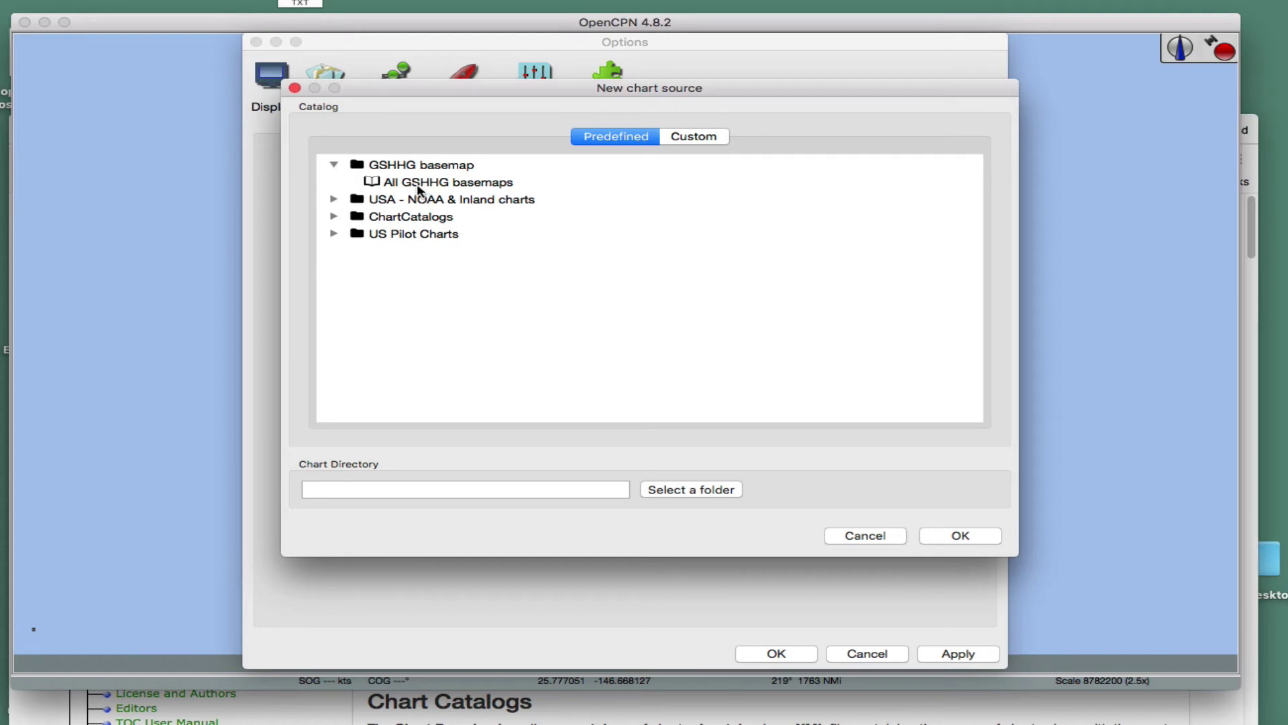
{"action": "left_click", "coordinate": [442, 182]}
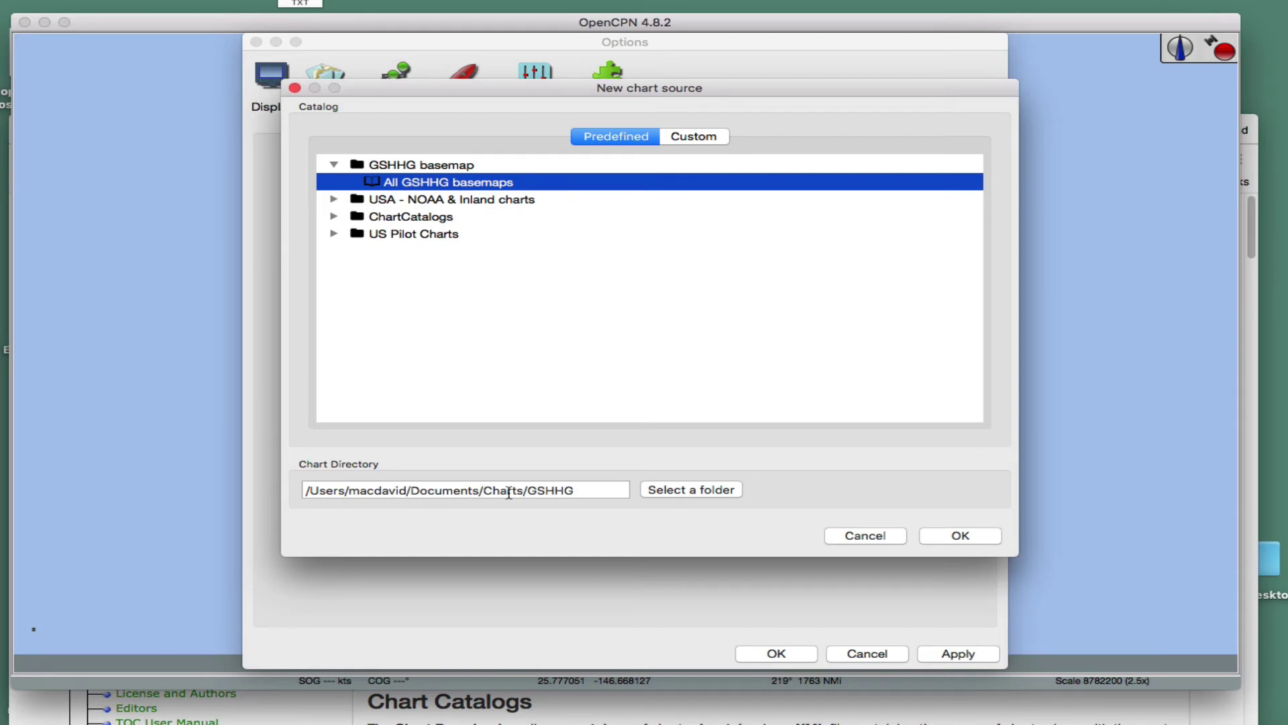
- Check the chart directory path ends in Charts/GSHHG and confirm the new catalog source
{"action": "left_click_drag", "start_coordinate": [524, 491], "coordinate": [304, 487]}
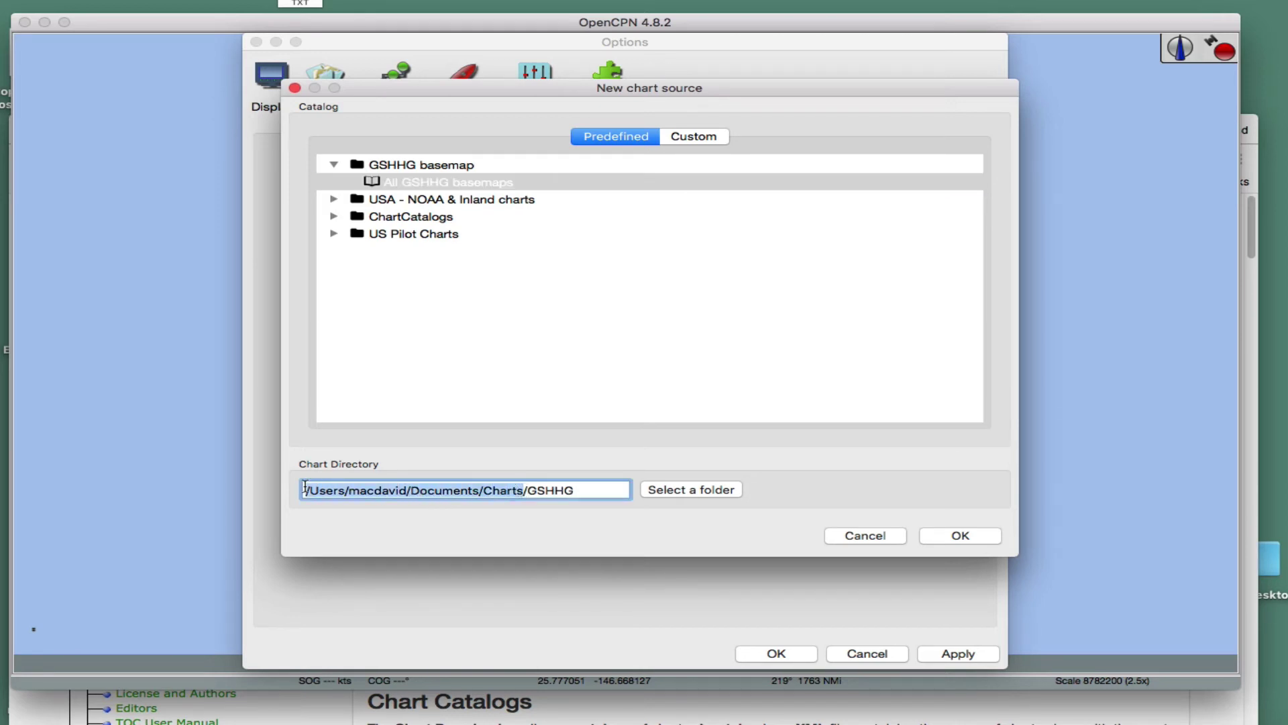
{"action": "left_click", "coordinate": [594, 492]}
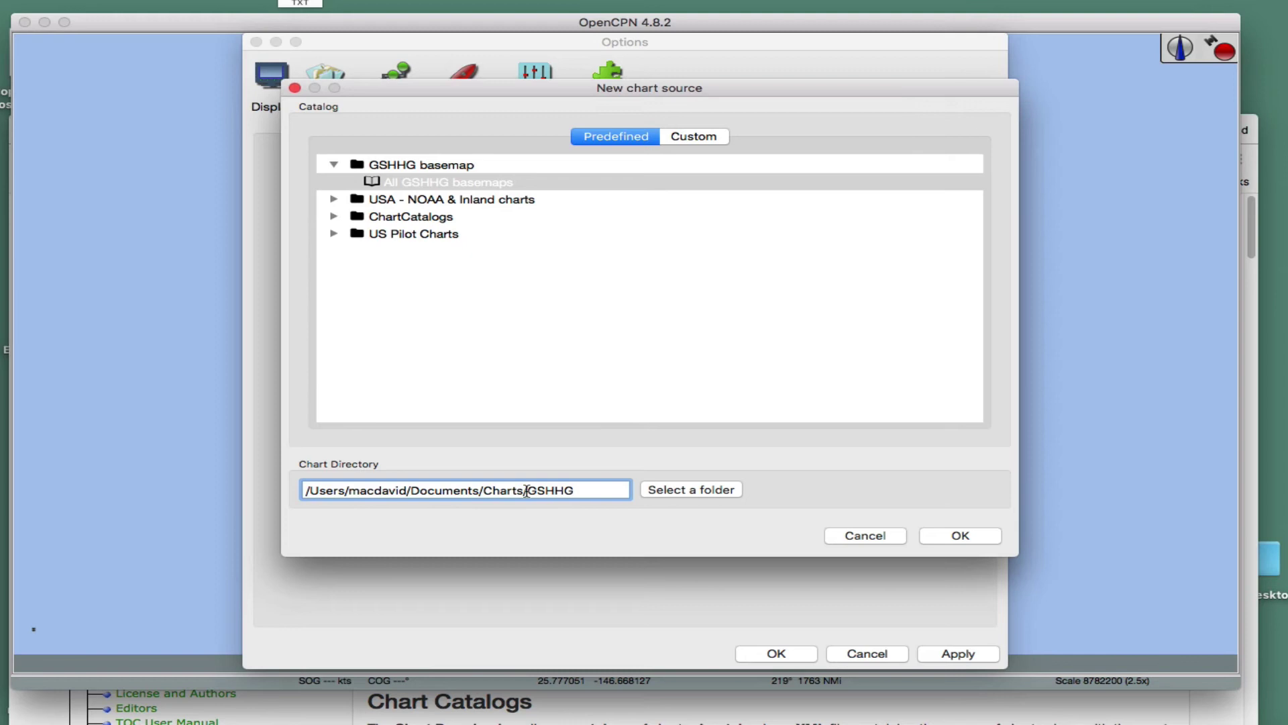
{"action": "left_click_drag", "start_coordinate": [527, 490], "coordinate": [595, 490]}
{"action": "left_click", "coordinate": [588, 490]}
{"action": "left_click_drag", "start_coordinate": [530, 490], "coordinate": [584, 490]}
{"action": "left_click", "coordinate": [590, 489]}
{"action": "double_click", "coordinate": [576, 487]}
{"action": "left_click", "coordinate": [591, 486]}
{"action": "left_click", "coordinate": [959, 537]}
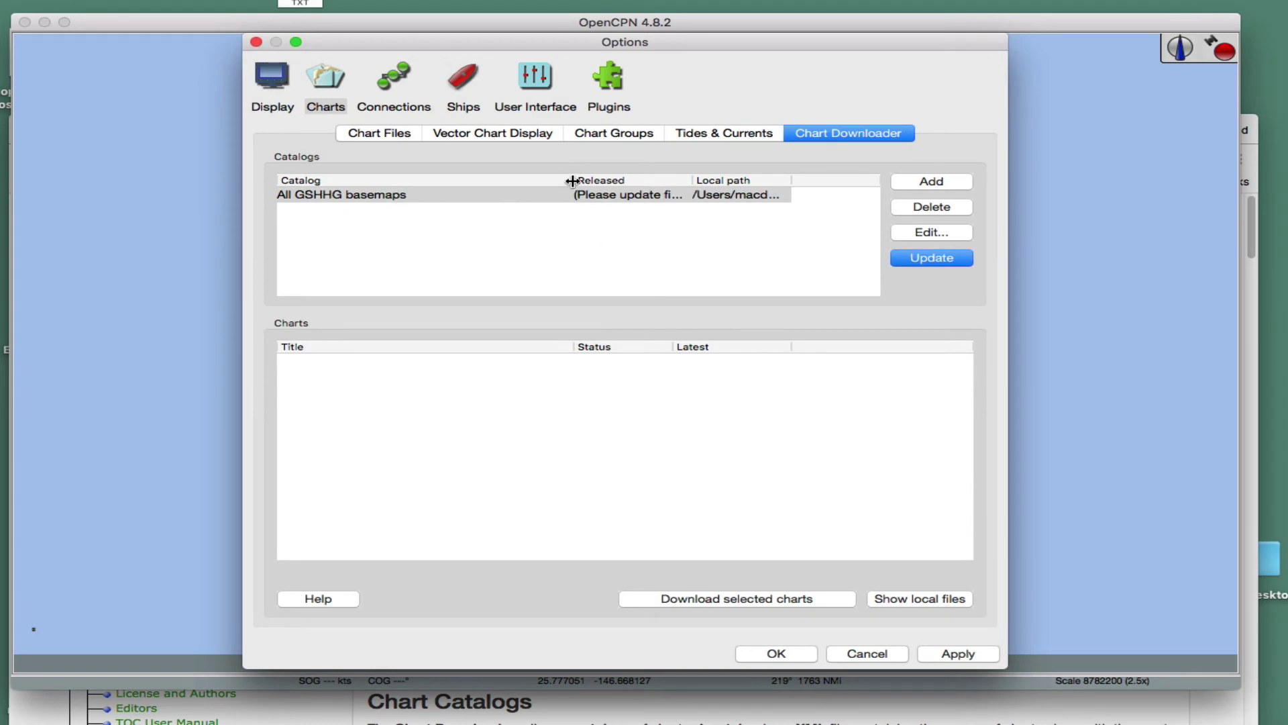
- Update the GSHHG catalog, widen the Title column, and tick Coastal polygons High resolution (9MB)
{"action": "left_click_drag", "start_coordinate": [573, 178], "coordinate": [492, 174]}
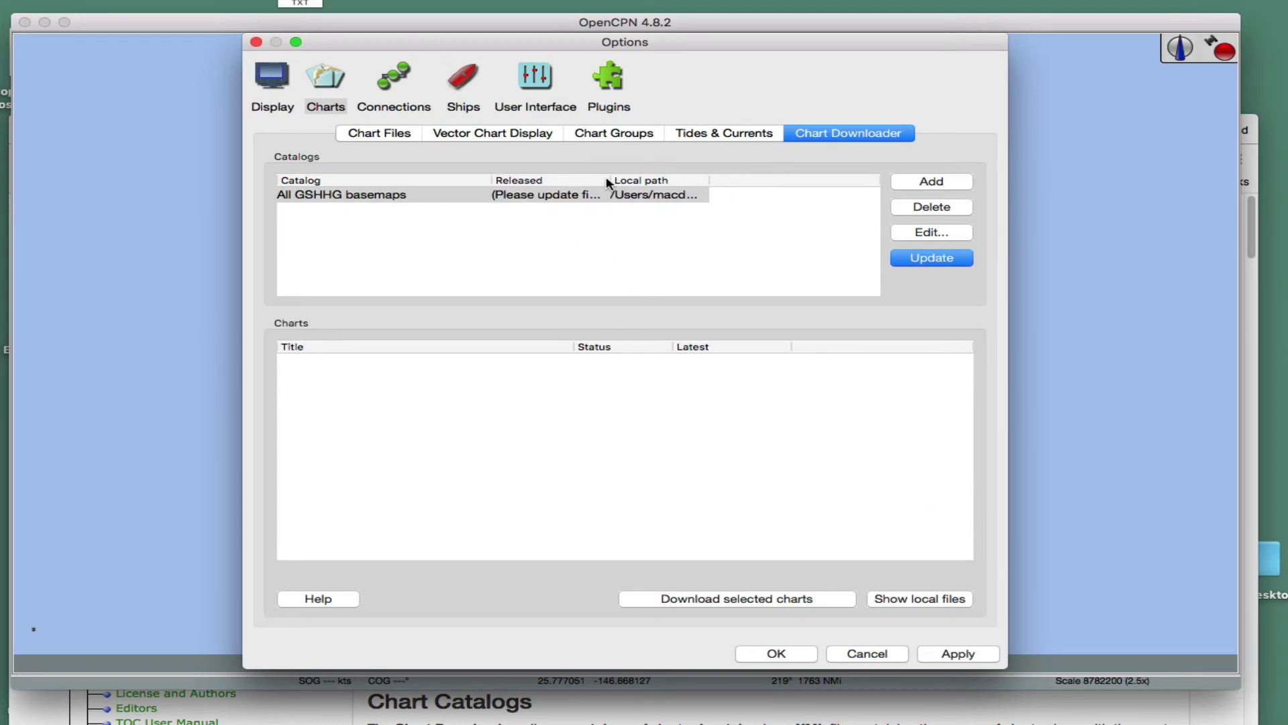
{"action": "left_click_drag", "start_coordinate": [609, 179], "coordinate": [661, 184]}
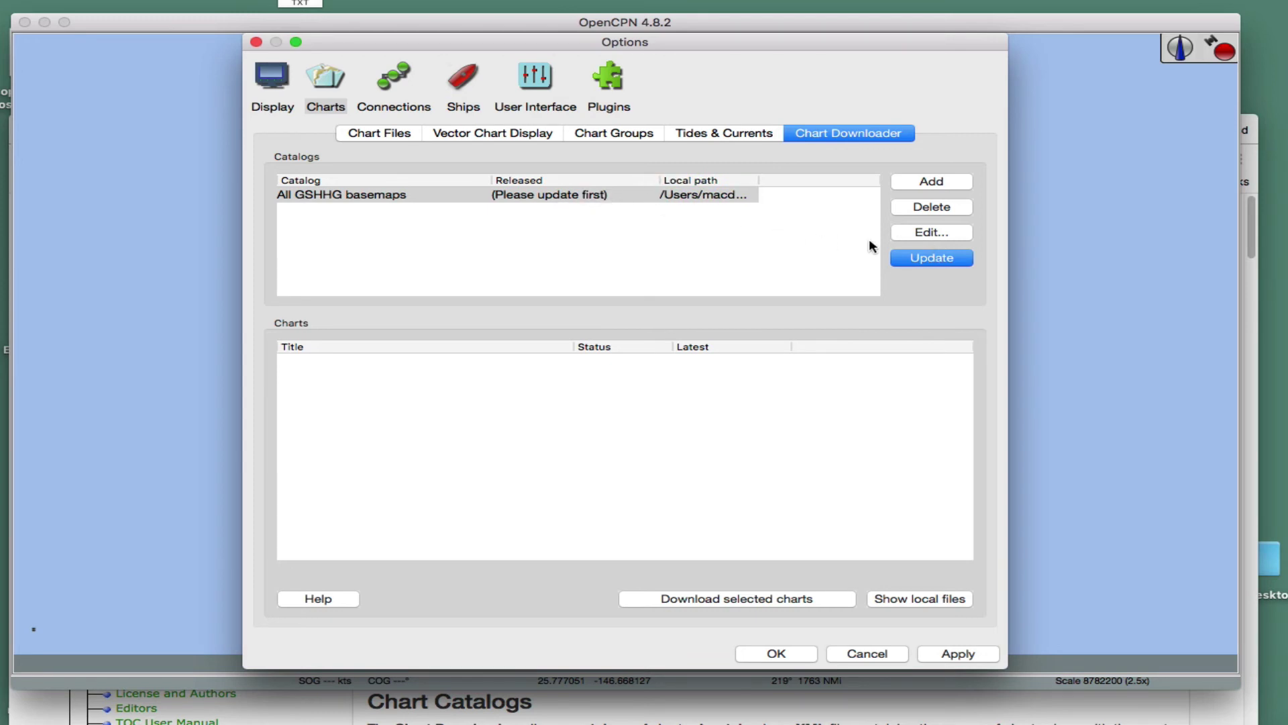
{"action": "left_click", "coordinate": [925, 260]}
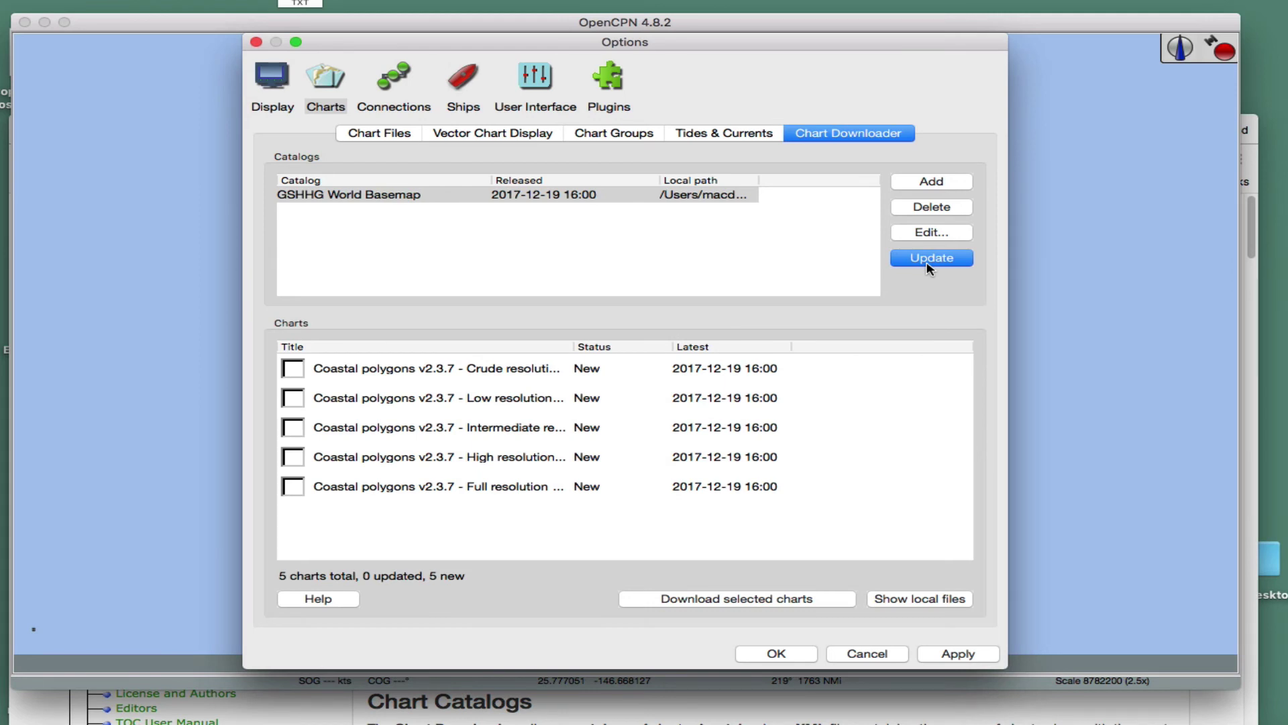
{"action": "left_click_drag", "start_coordinate": [573, 345], "coordinate": [678, 344]}
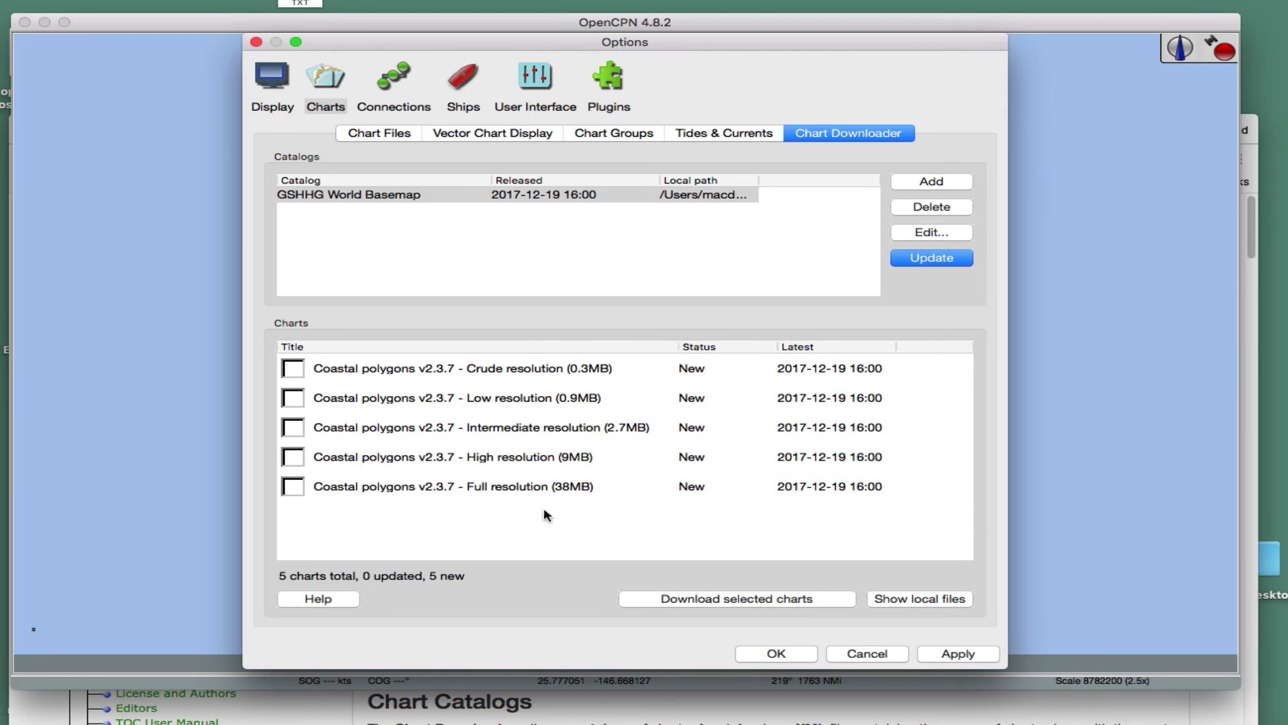
{"action": "left_click", "coordinate": [294, 459]}
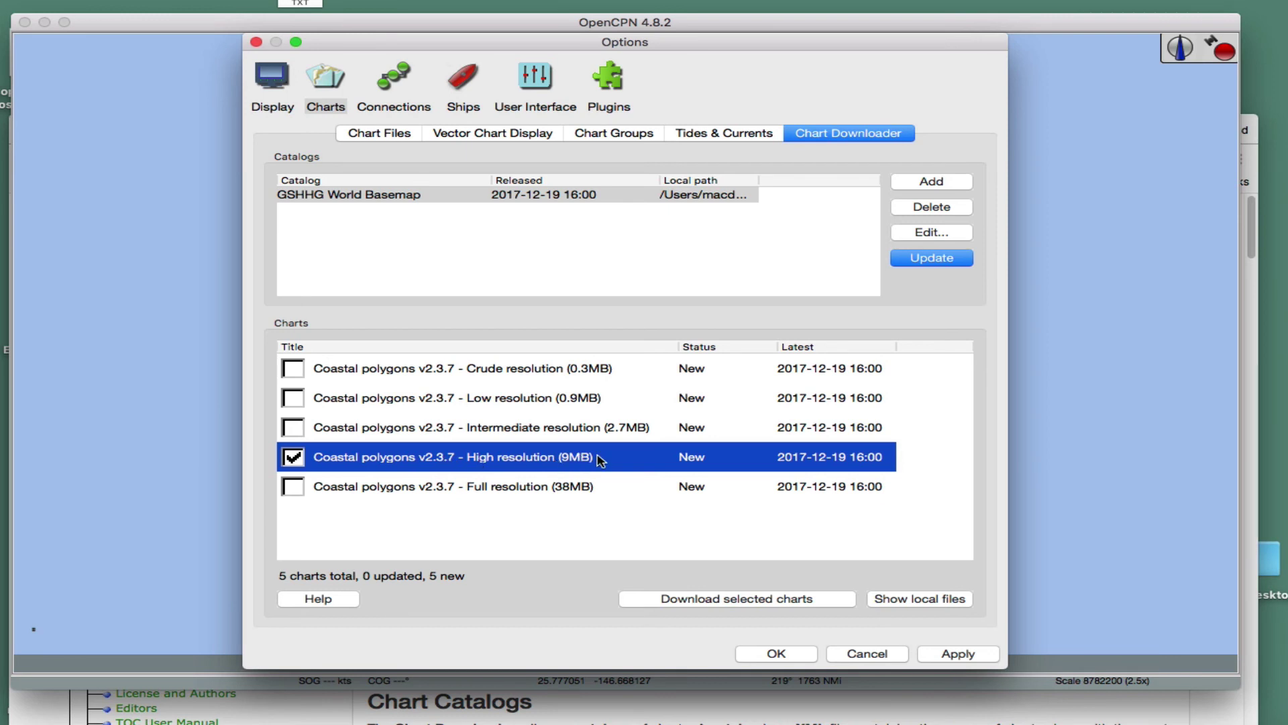
- Download the High resolution (9MB) coastal polygons until marked Up to date, then apply the settings
{"action": "left_click", "coordinate": [687, 600]}
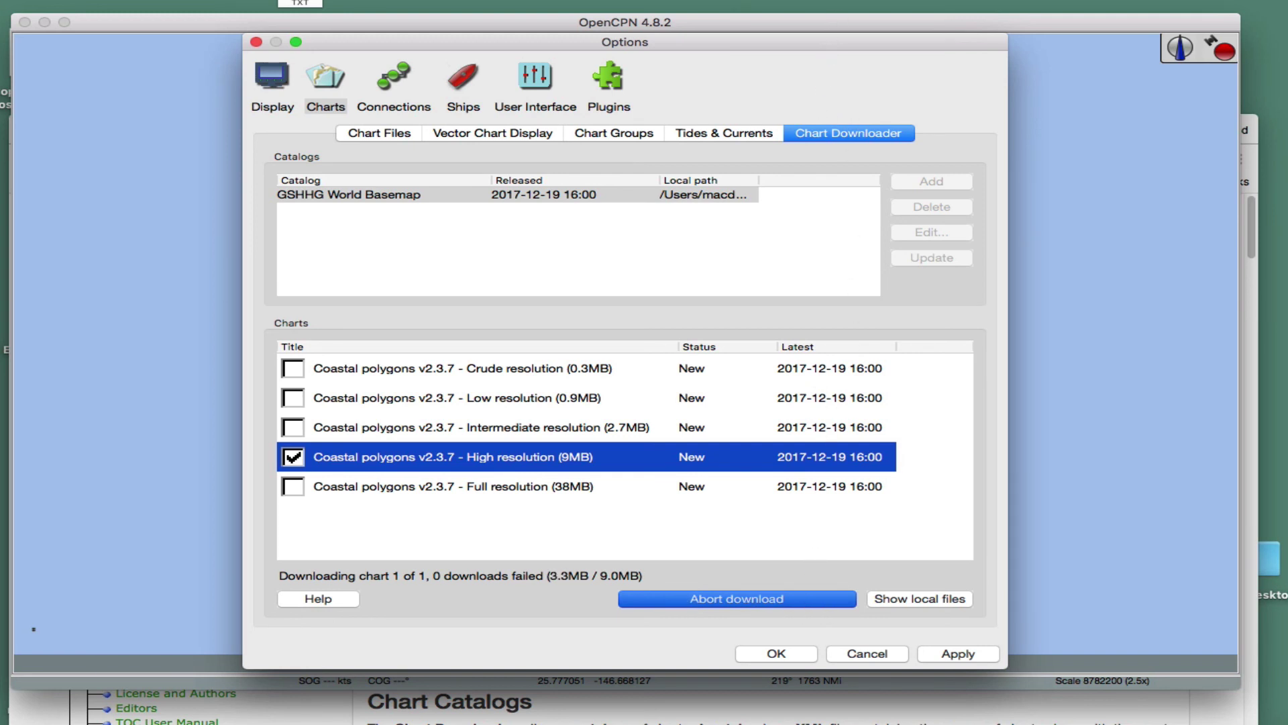
{"action": "left_click", "coordinate": [865, 1]}
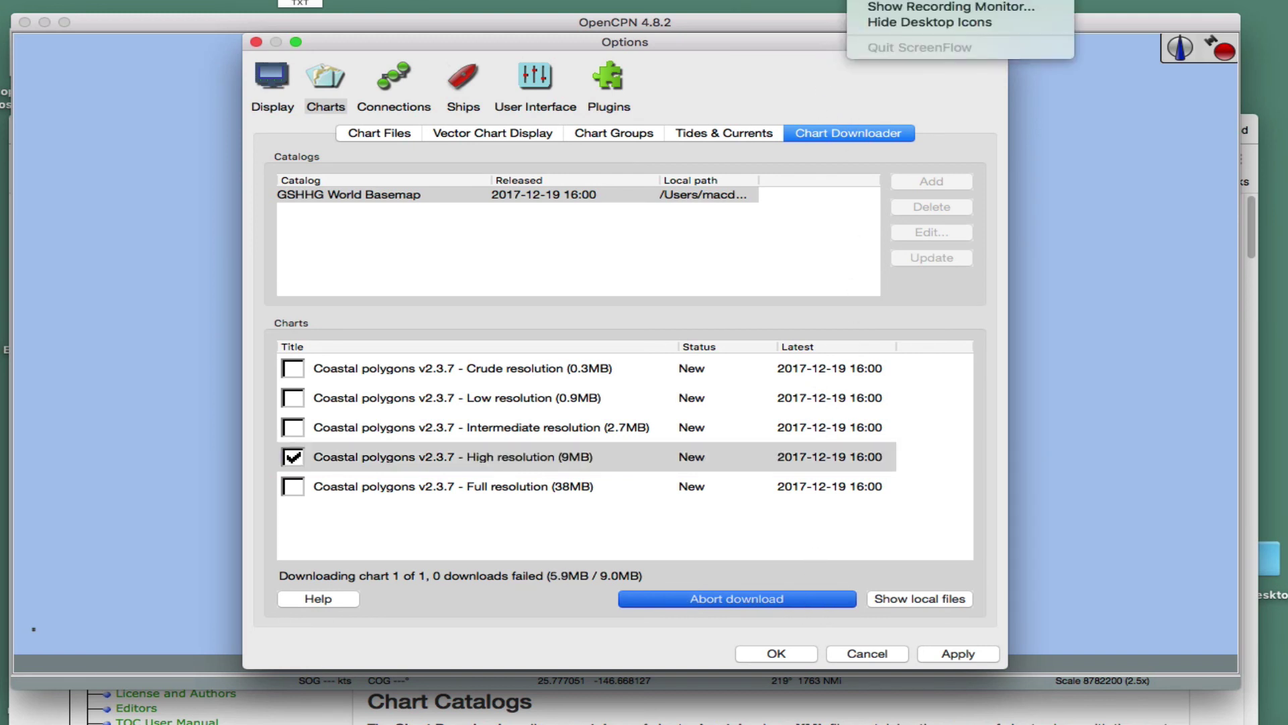
{"action": "key", "text": "Escape"}
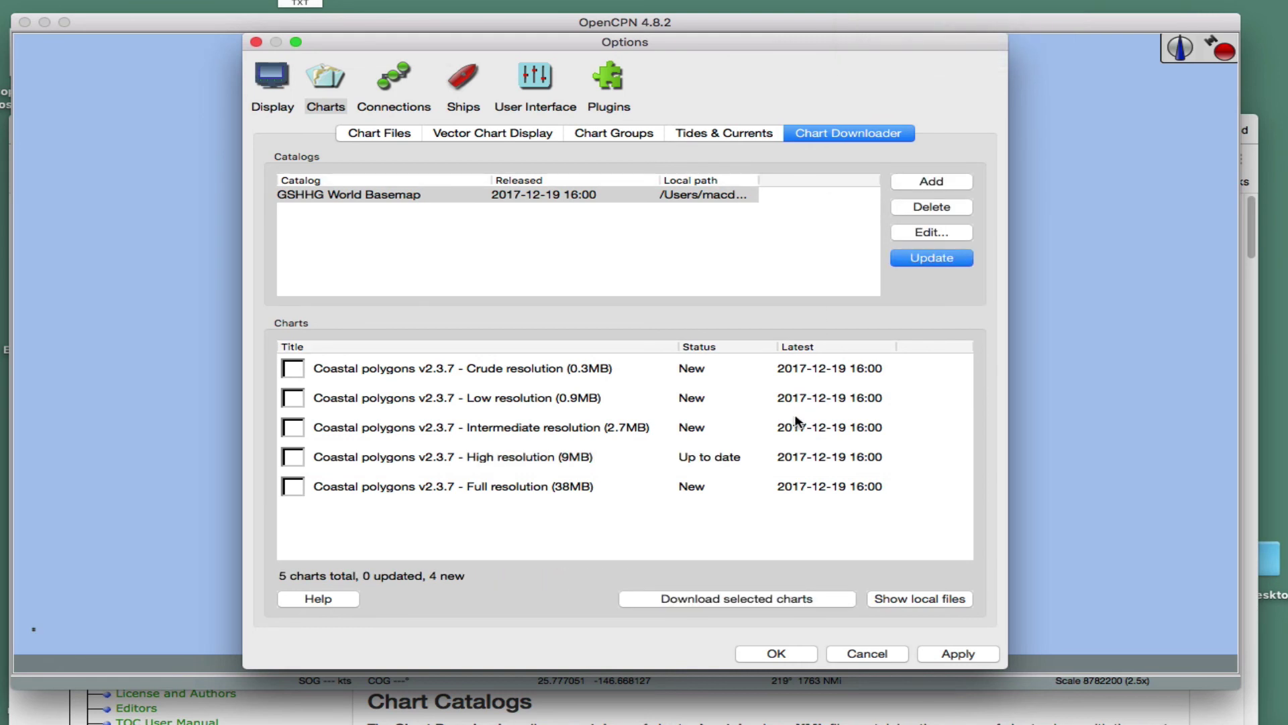
{"action": "left_click", "coordinate": [958, 655]}
- Close Options with OK and zoom the chart to frame the Hawaiian Islands on the new coastline
{"action": "left_click", "coordinate": [765, 654]}
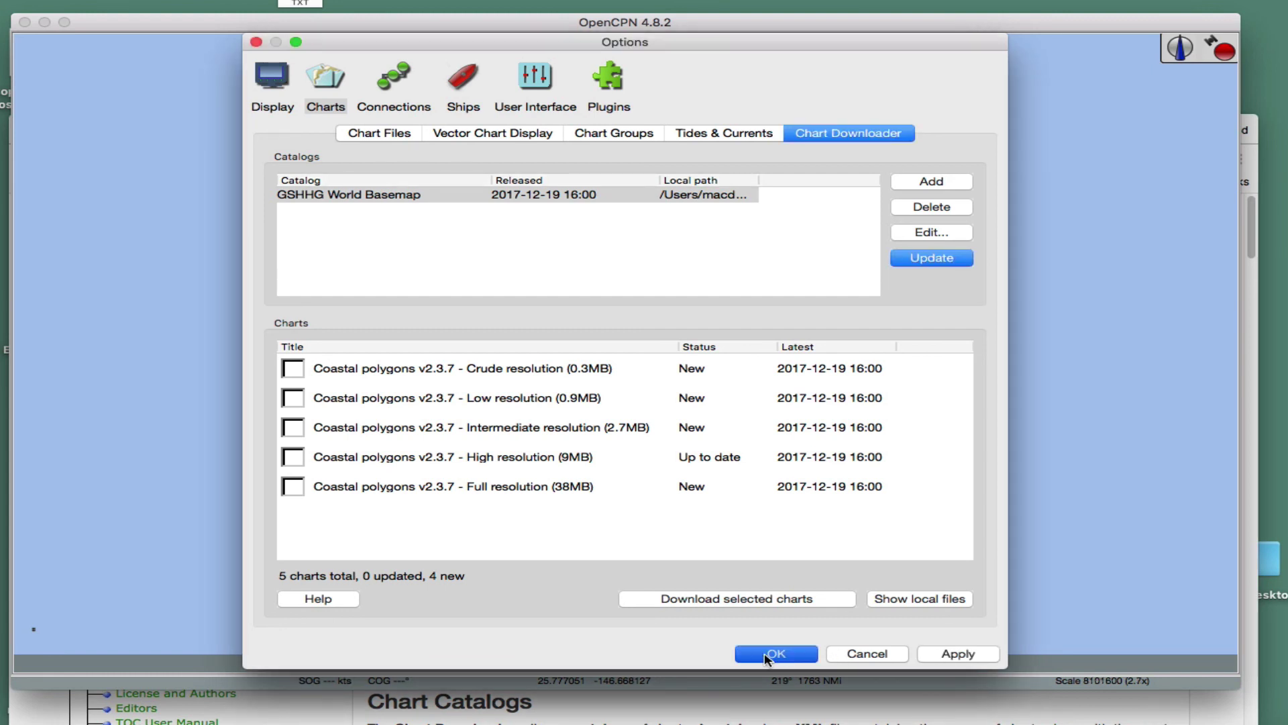
{"action": "scroll", "coordinate": [526, 392], "scroll_direction": "up", "scroll_amount": 5}
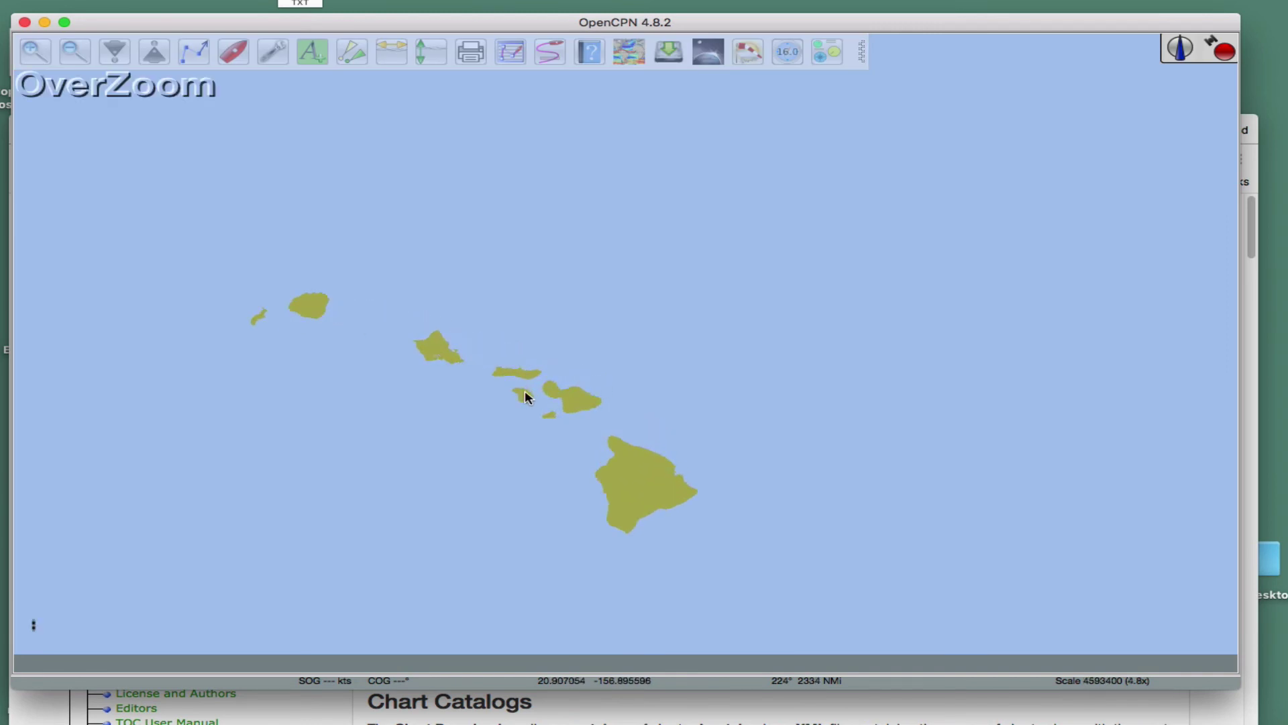
{"action": "scroll", "coordinate": [839, 423], "scroll_direction": "down", "scroll_amount": 2}
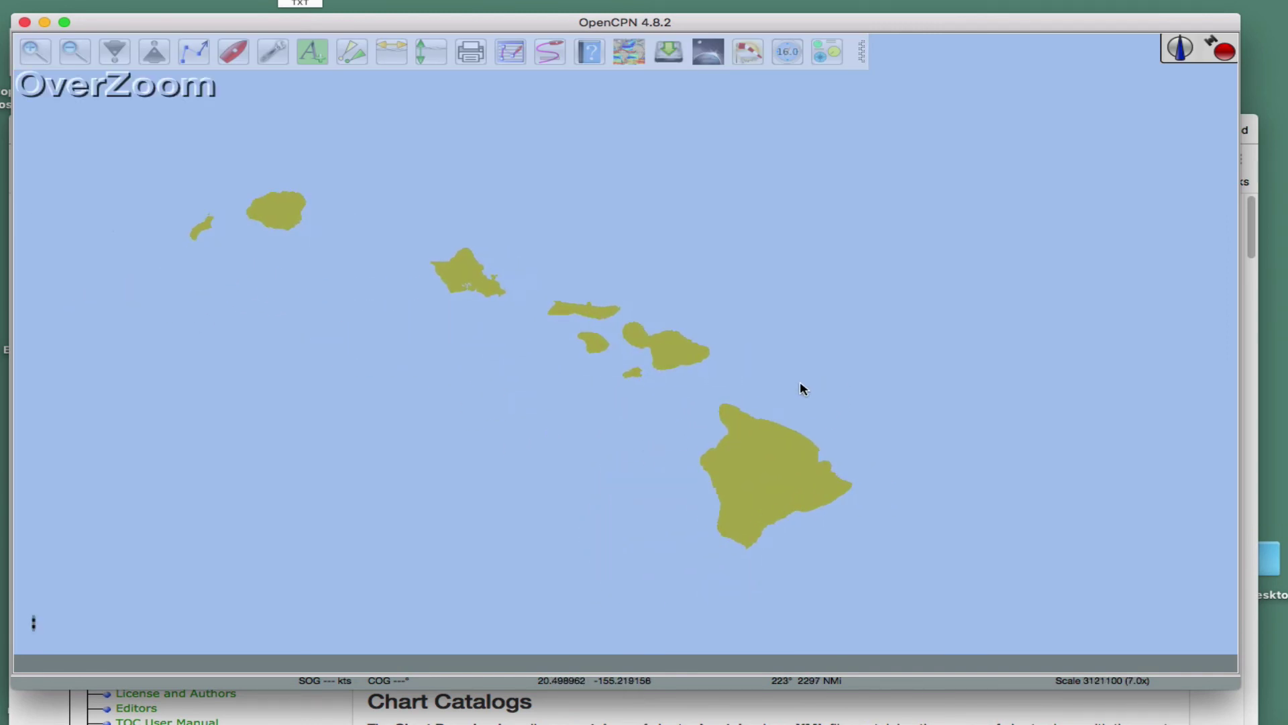
{"action": "scroll", "coordinate": [810, 407], "scroll_direction": "down", "scroll_amount": 1}
{"action": "scroll", "coordinate": [810, 406], "scroll_direction": "up", "scroll_amount": 2}
{"action": "scroll", "coordinate": [838, 396], "scroll_direction": "down", "scroll_amount": 1}
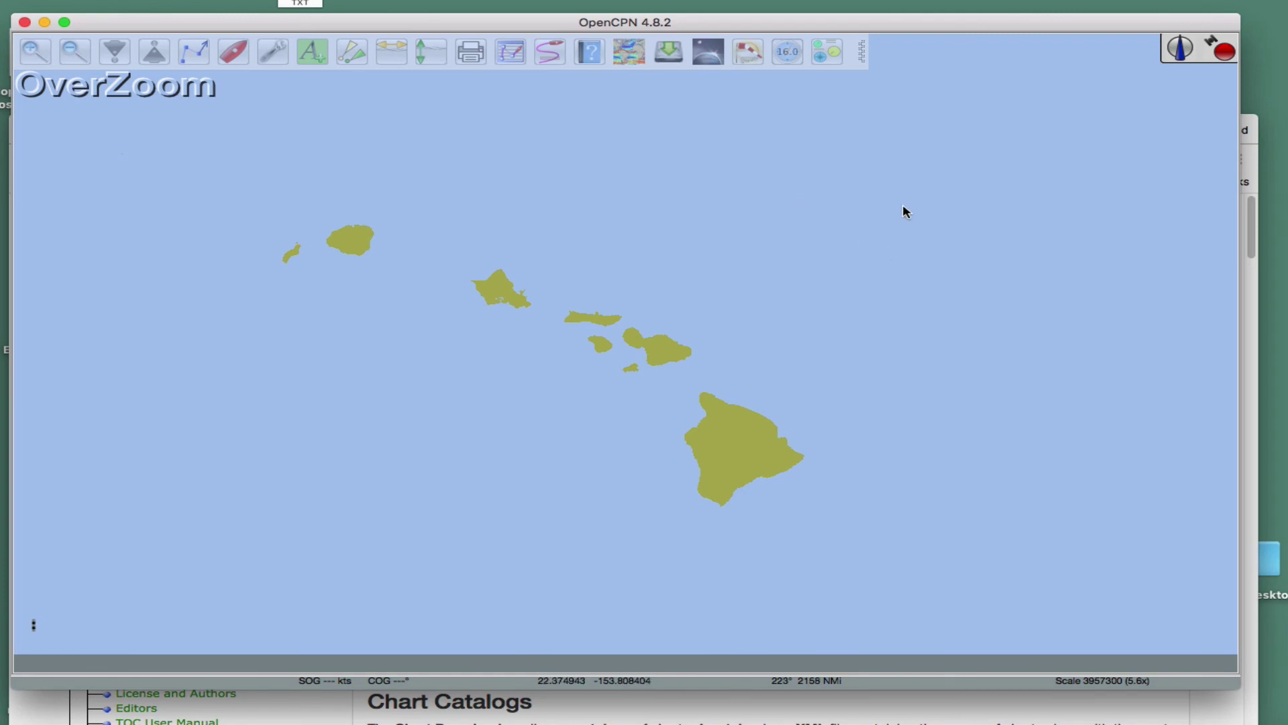
{"action": "left_click", "coordinate": [872, 0]}
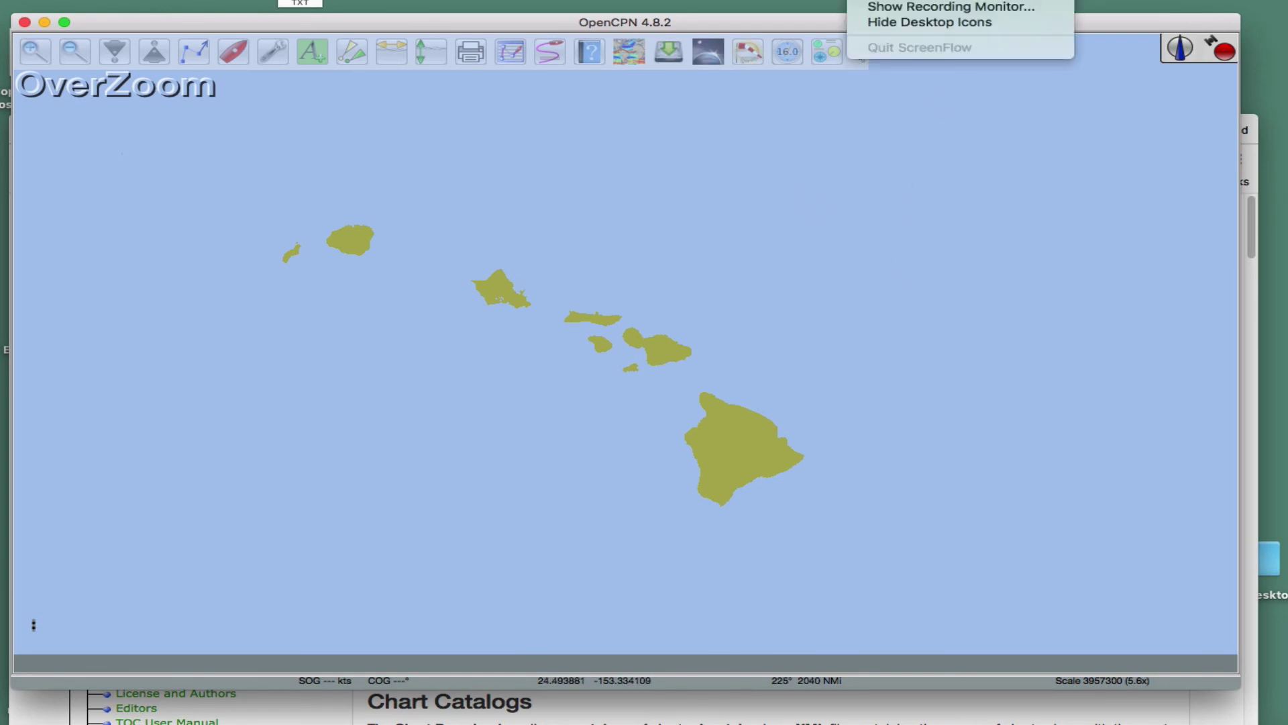